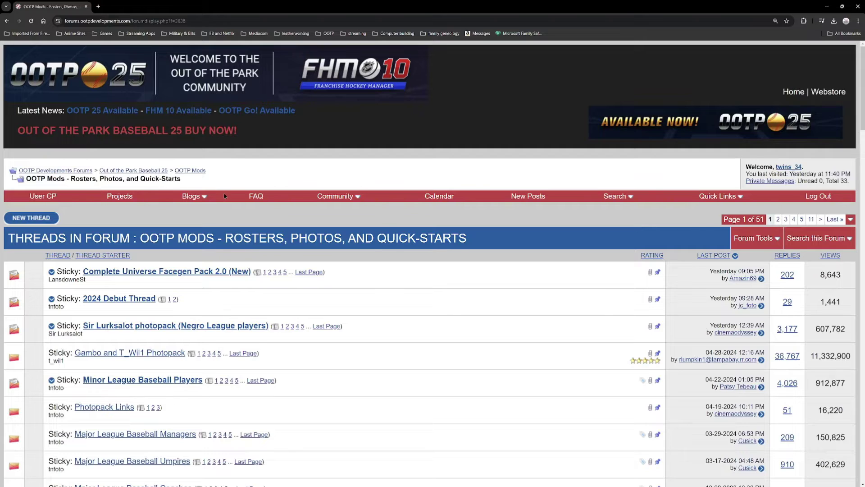
# - Open the sticky thread Photopack Links in the OOTP Mods forum and review the facepack download posts on its first page
pyautogui.scroll(-5, 97, 189)
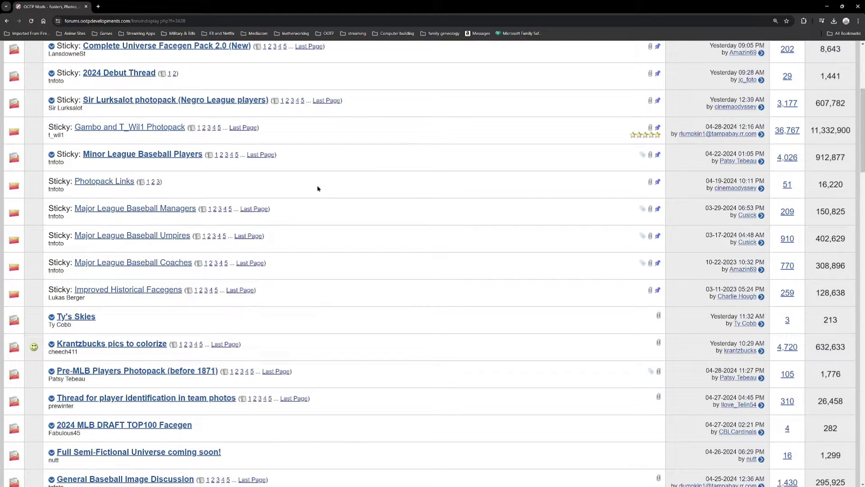
pyautogui.click(104, 182)
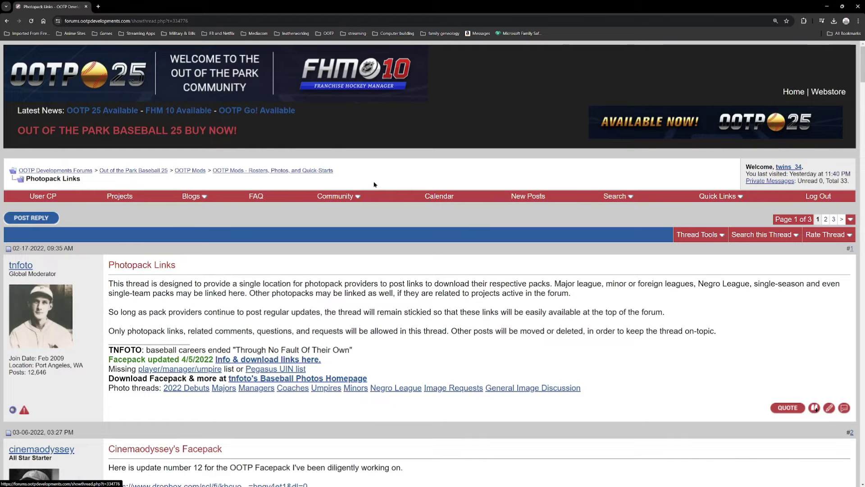
pyautogui.scroll(-3, 525, 292)
pyautogui.scroll(-3, 525, 292)
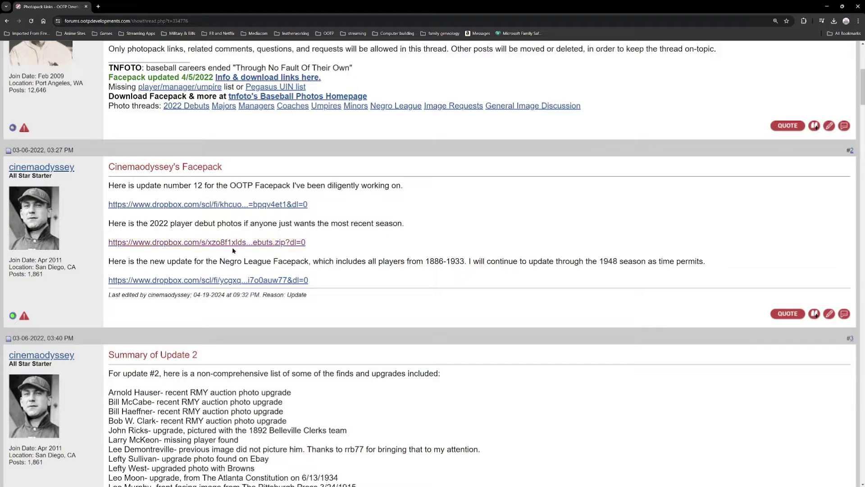
pyautogui.scroll(-15, 495, 187)
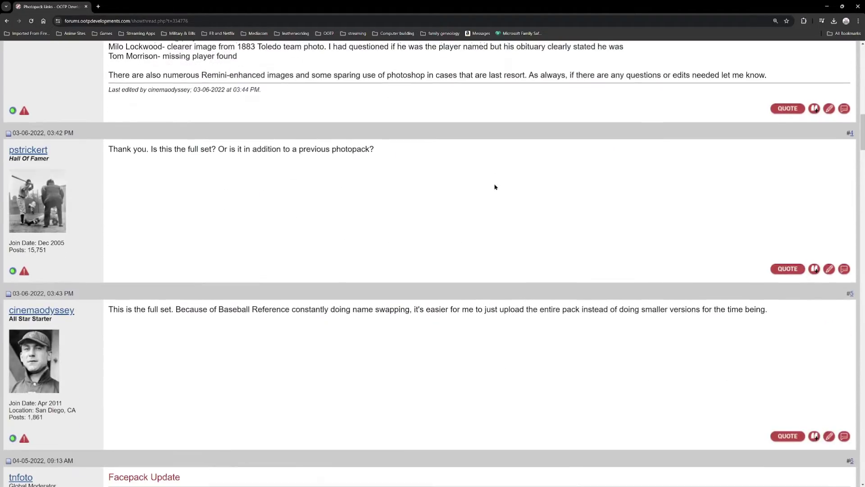
pyautogui.scroll(20, 495, 186)
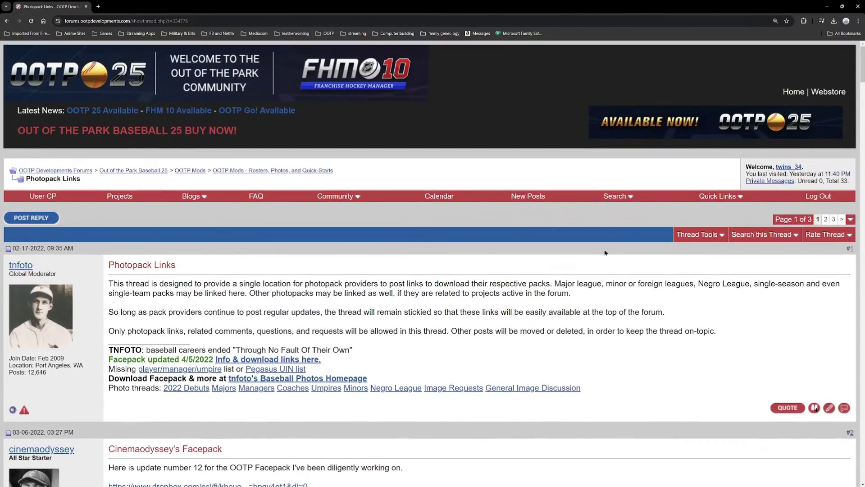
# - Go to page 3 of the Photopack Links thread and find the post offering a 2024 season photo pack
pyautogui.click(834, 219)
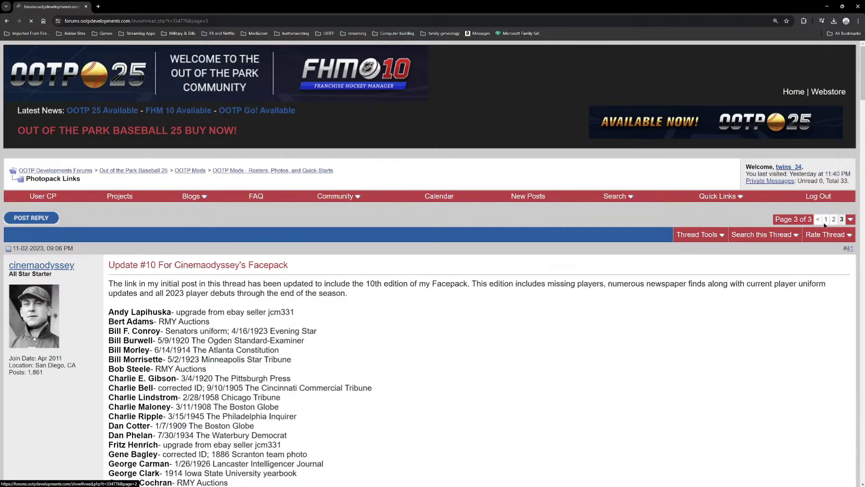
pyautogui.scroll(-15, 414, 296)
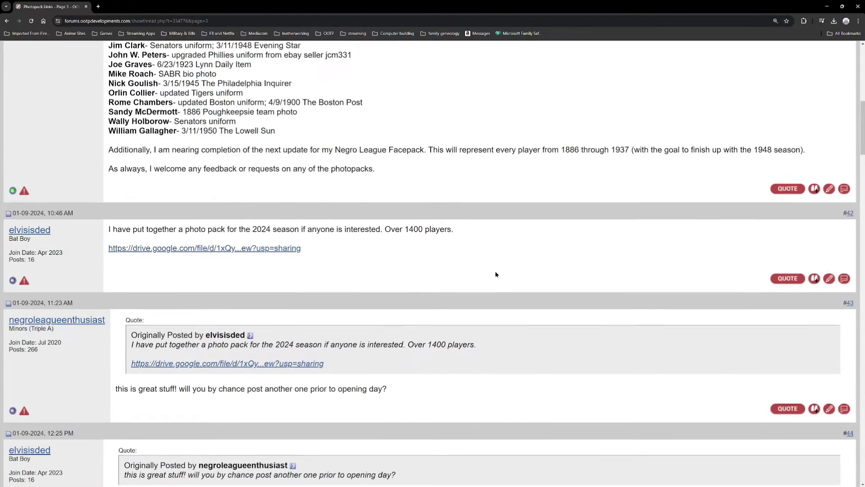
pyautogui.scroll(1, 496, 274)
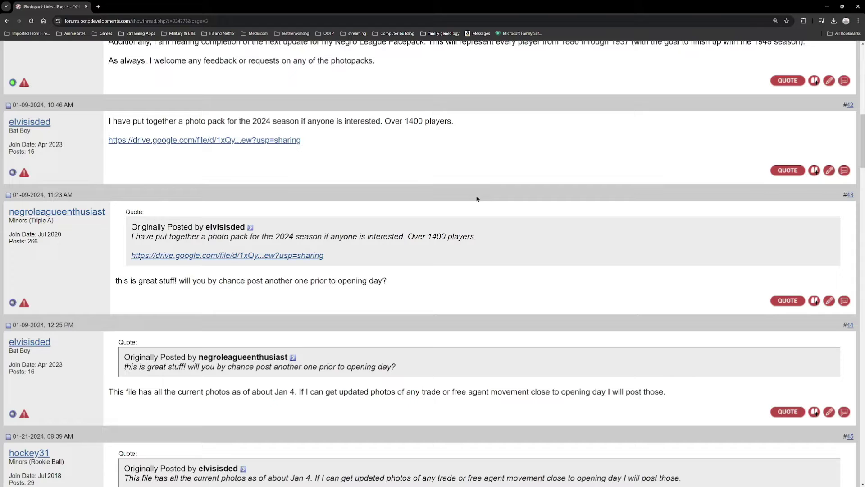
# - Minimize the browser, switch to the Downloads folder, and open the photos (1).zip archive to reach its photos folder
pyautogui.click(828, 6)
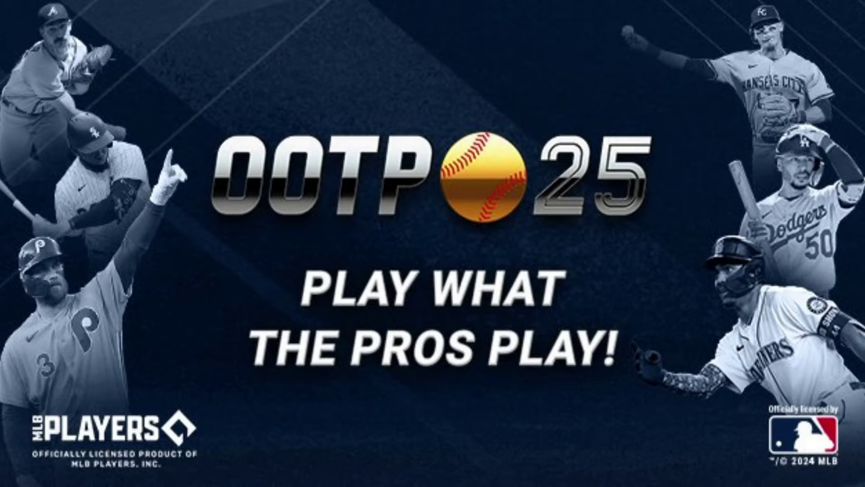
pyautogui.hotkey('alt', 'Tab')
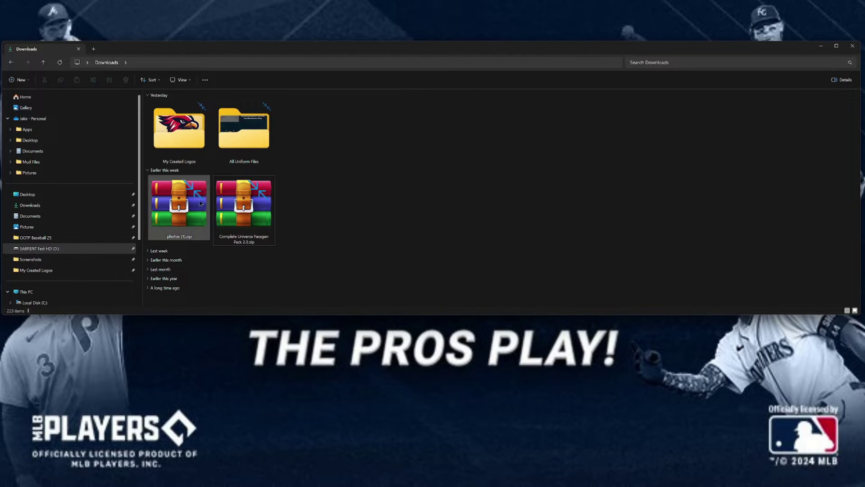
pyautogui.doubleClick(179, 207)
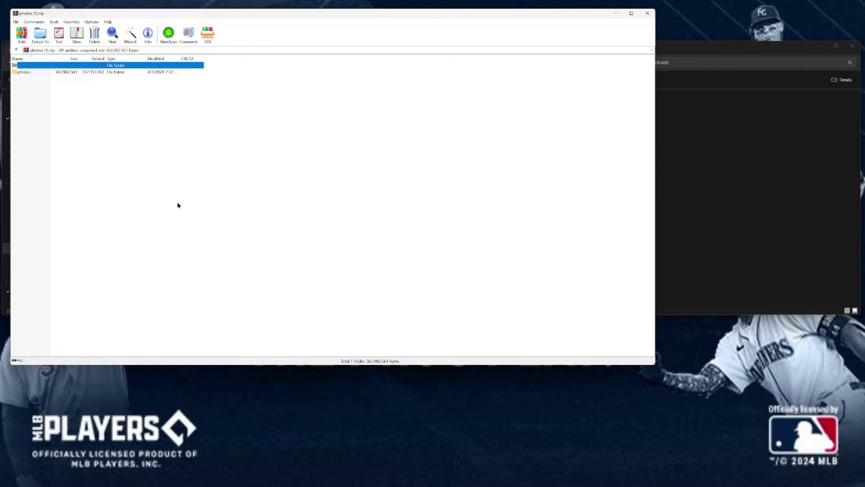
pyautogui.click(28, 73)
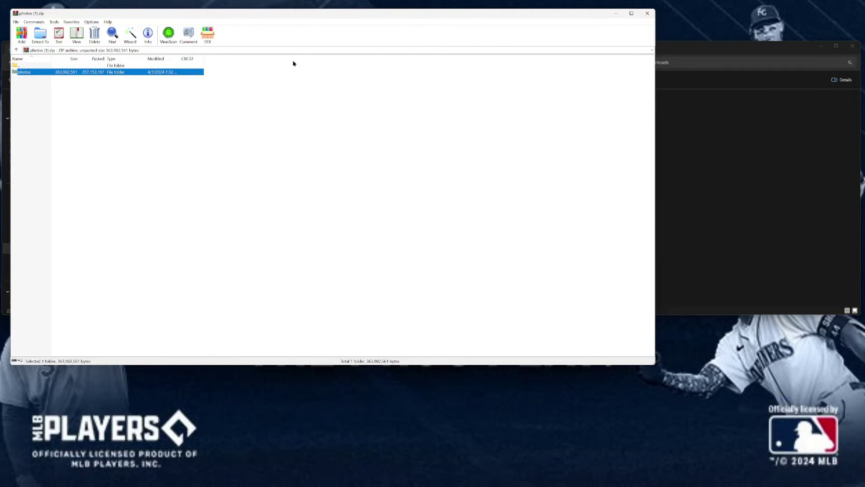
pyautogui.moveTo(303, 14); pyautogui.dragTo(465, 115)
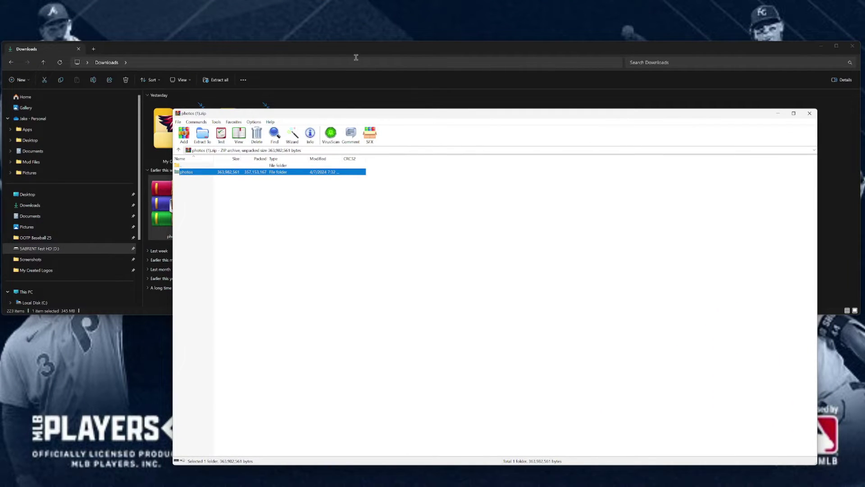
# - In File Explorer, open the photos folder inside OOTP25\data on the SABRENT Fast HD (D:) drive
pyautogui.click(343, 47)
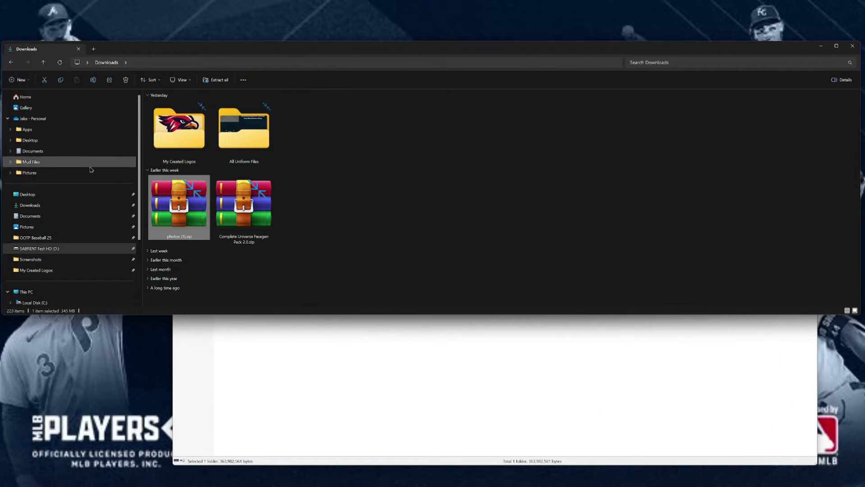
pyautogui.scroll(-3, 76, 195)
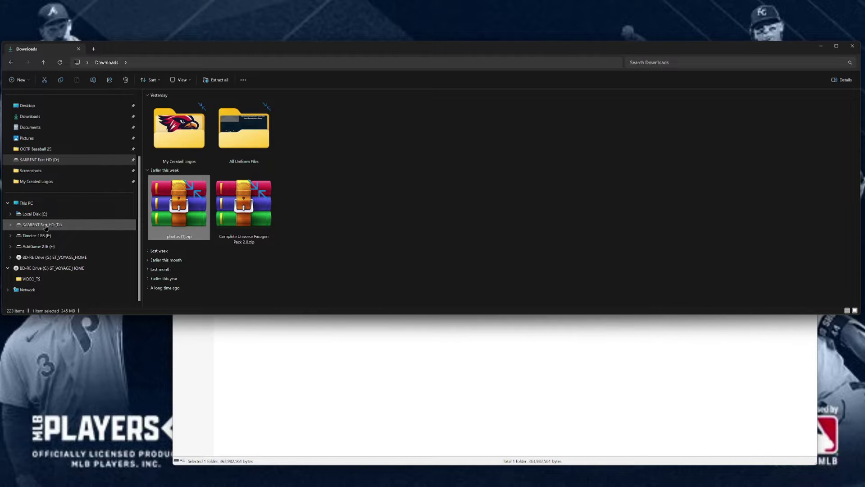
pyautogui.click(46, 225)
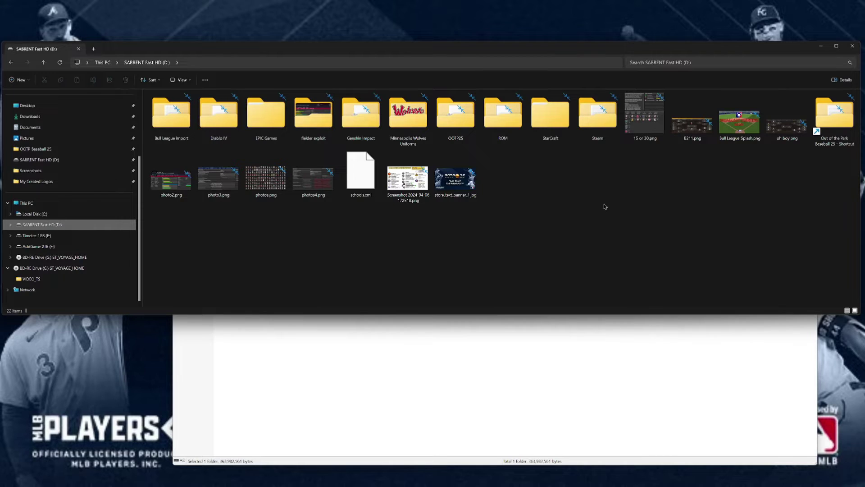
pyautogui.doubleClick(451, 112)
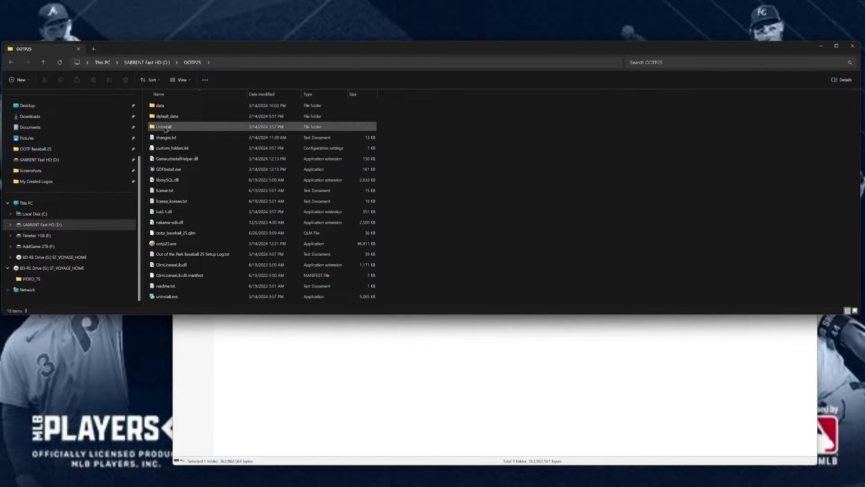
pyautogui.doubleClick(158, 107)
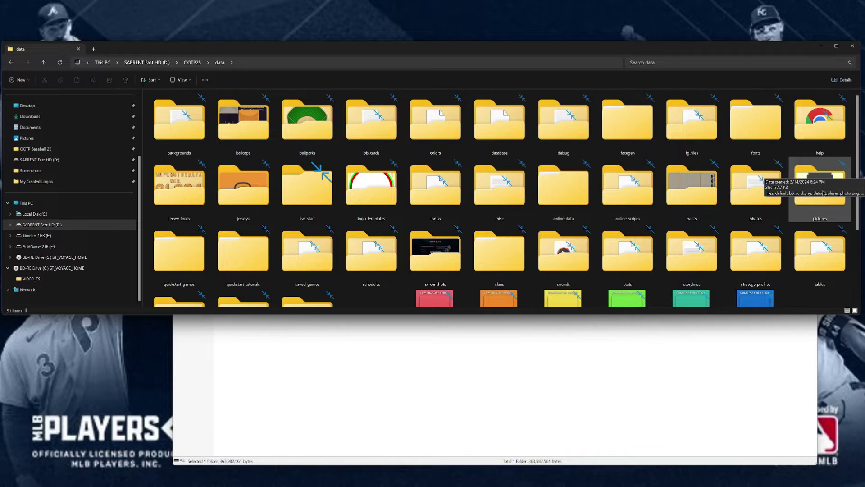
pyautogui.doubleClick(751, 193)
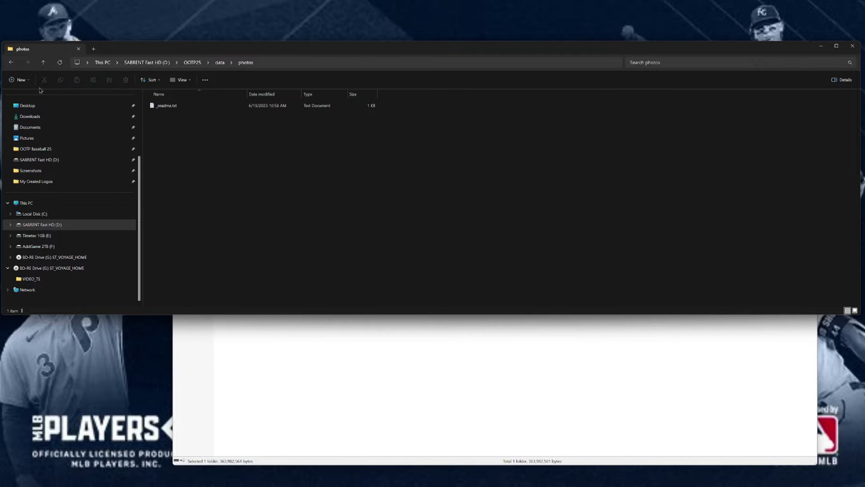
# - Return to the data folder and rename its photos folder to photos.bak
pyautogui.click(12, 63)
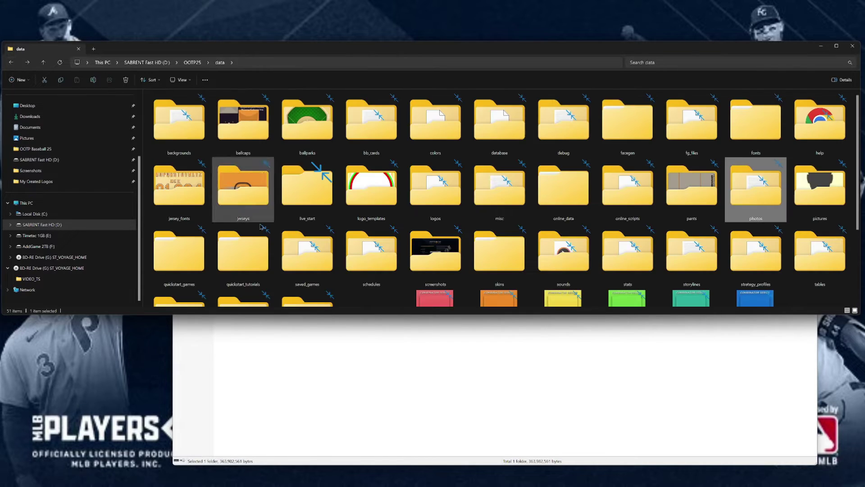
pyautogui.click(765, 219)
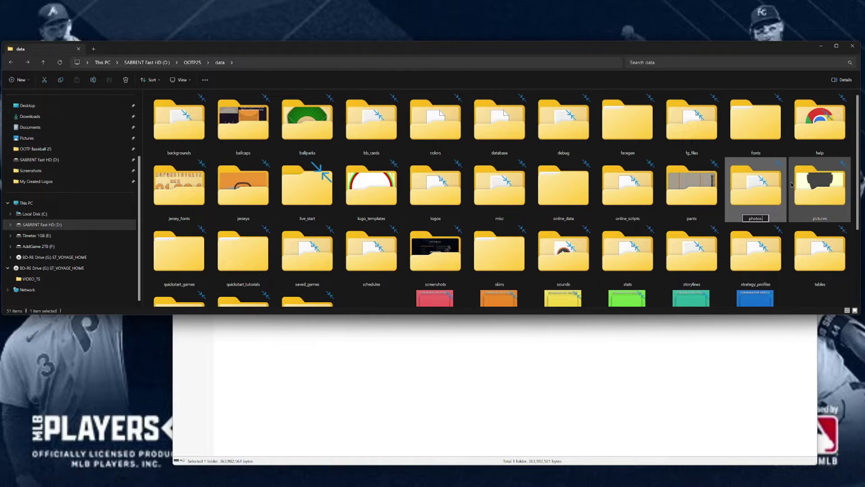
pyautogui.write('.bak')
pyautogui.press('Return')
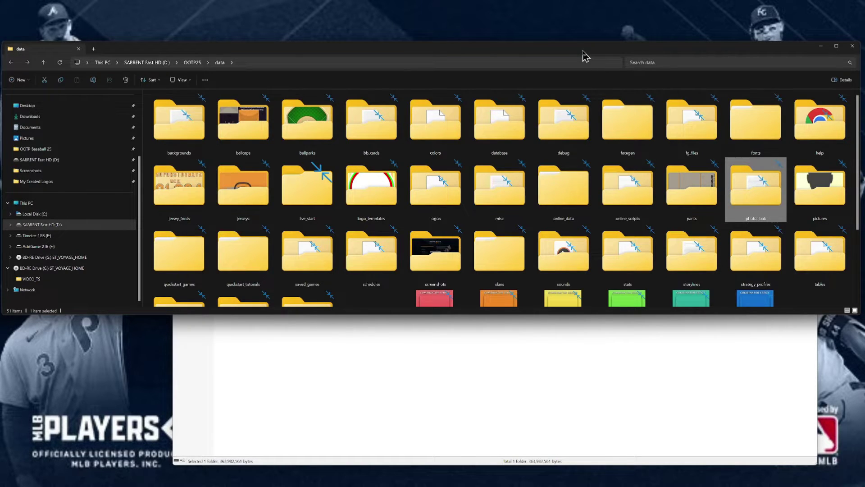
# - Extract the photos folder from the photos (1).zip archive into the OOTP25\data folder
pyautogui.click(460, 398)
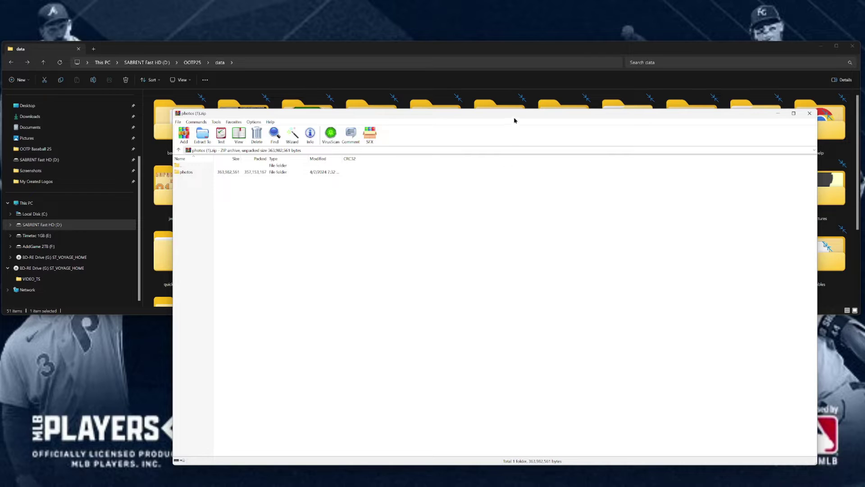
pyautogui.moveTo(514, 109); pyautogui.dragTo(502, 316)
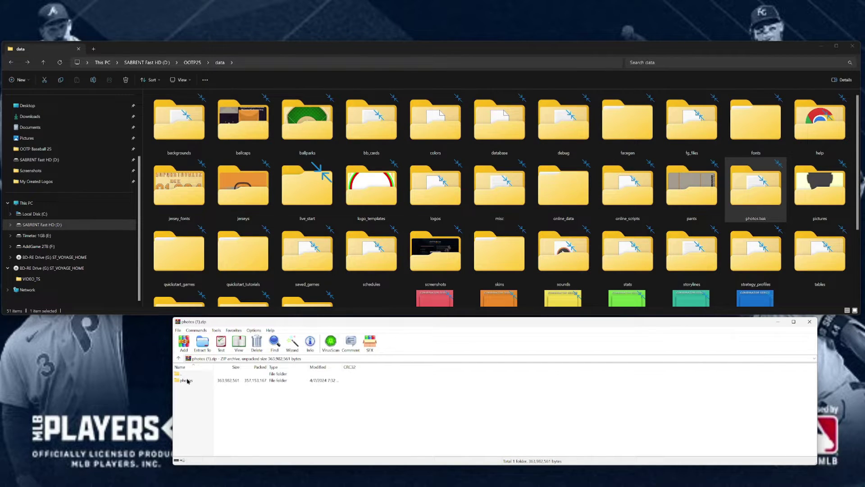
pyautogui.moveTo(187, 381); pyautogui.dragTo(725, 154)
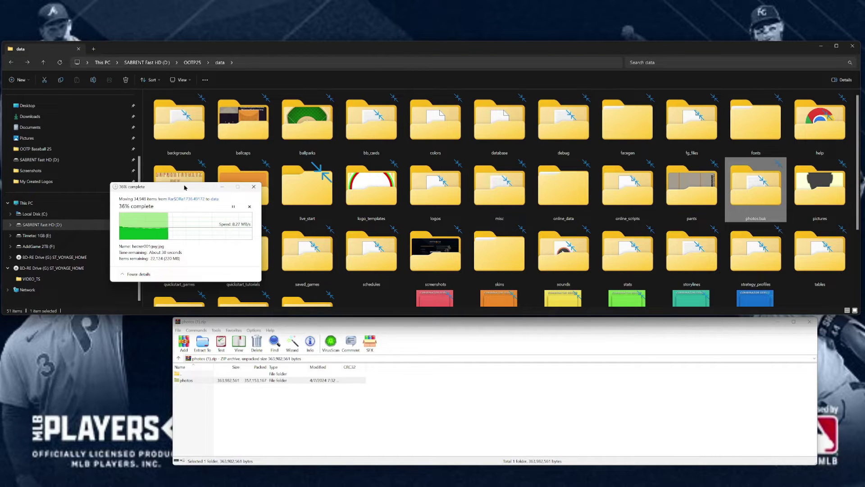
pyautogui.moveTo(185, 187); pyautogui.dragTo(456, 334)
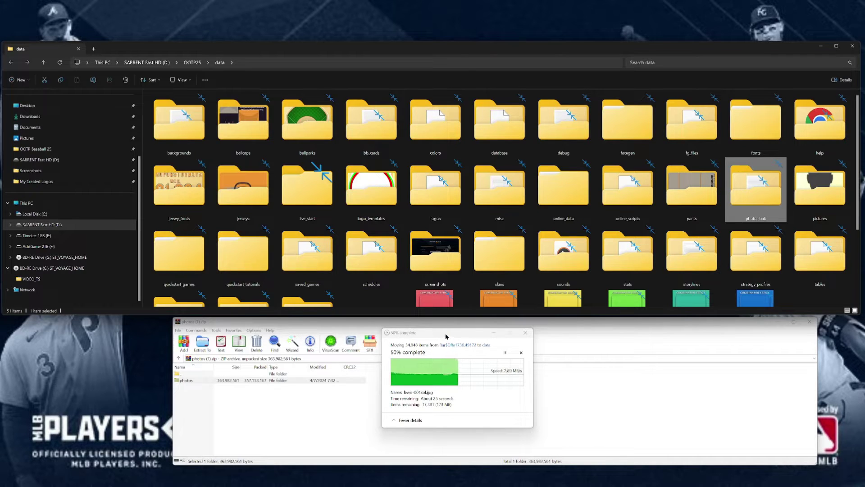
pyautogui.moveTo(447, 336); pyautogui.dragTo(334, 135)
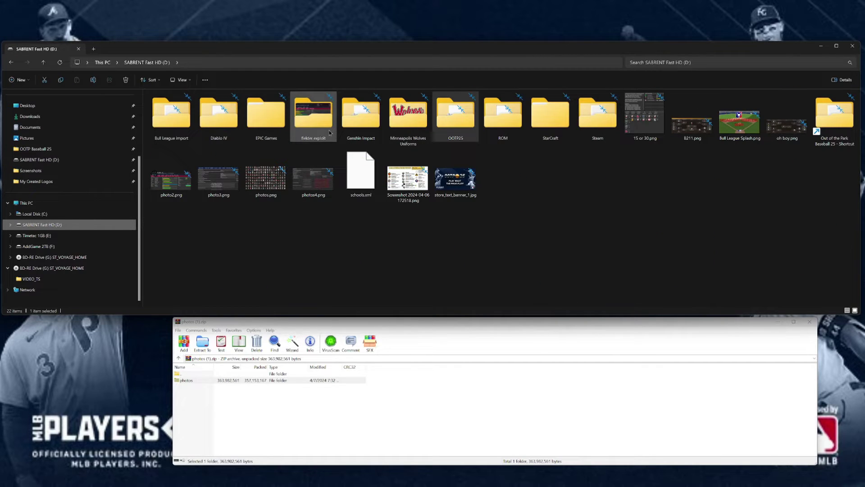
# - Reopen OOTP25\data from the D: drive and view the player images in the newly extracted photos folder
pyautogui.click(462, 117)
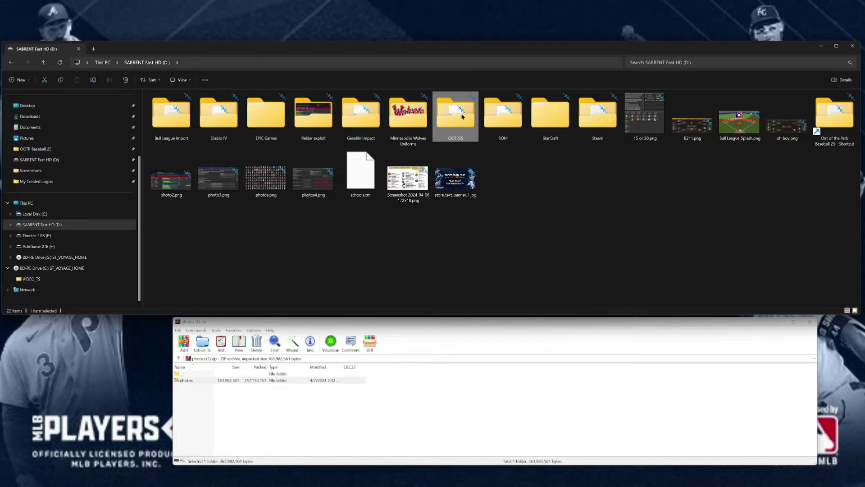
pyautogui.doubleClick(462, 116)
pyautogui.click(162, 107)
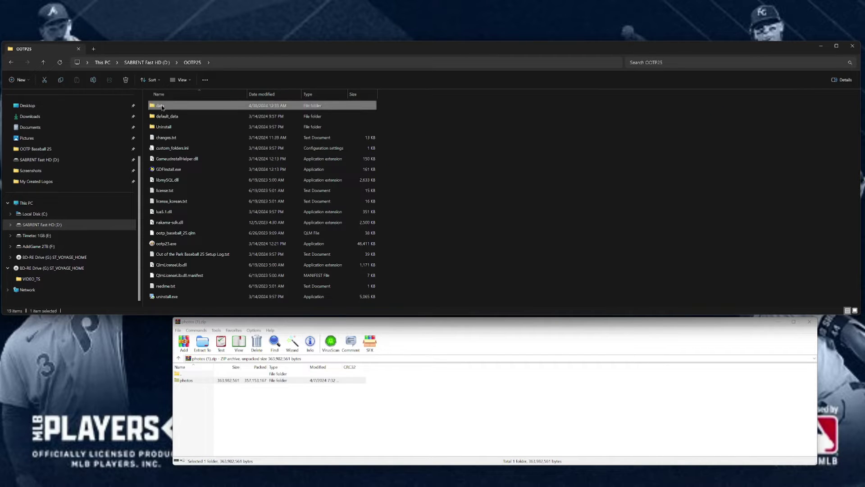
pyautogui.doubleClick(162, 106)
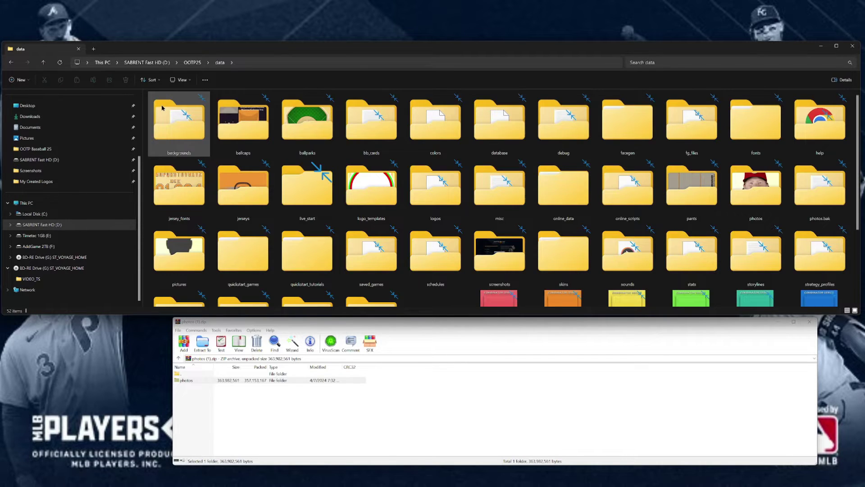
pyautogui.doubleClick(744, 184)
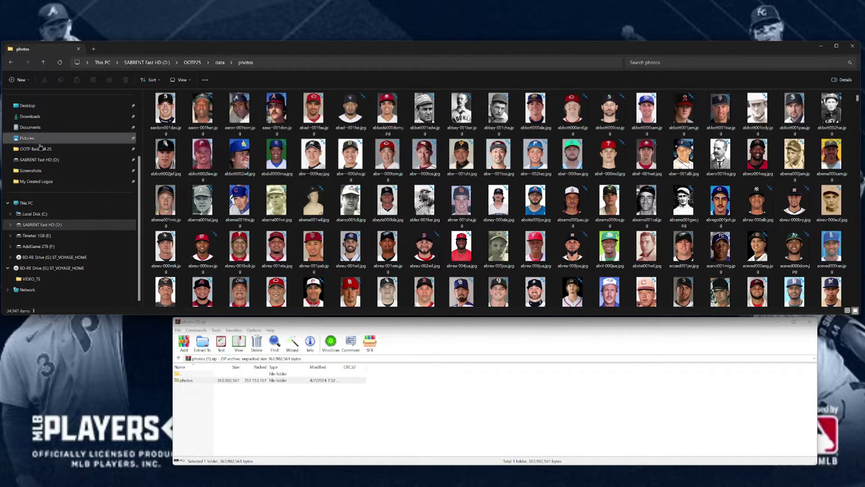
# - Browse the D: drive to the Steam installation's photos folder at Steam\steamapps\common\Out of the Park Baseball 25\data
pyautogui.click(34, 225)
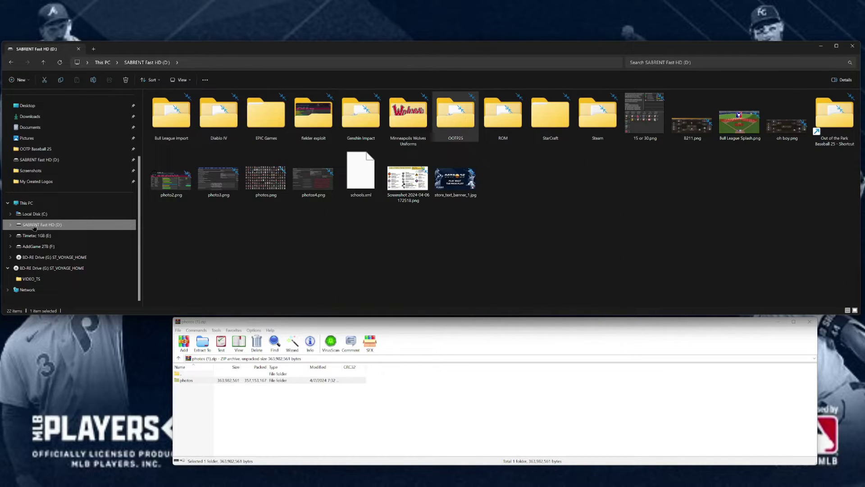
pyautogui.click(598, 120)
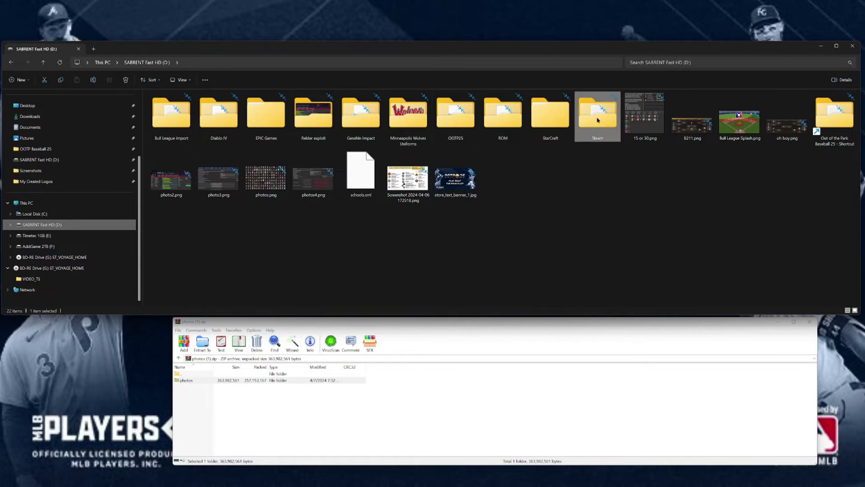
pyautogui.doubleClick(598, 120)
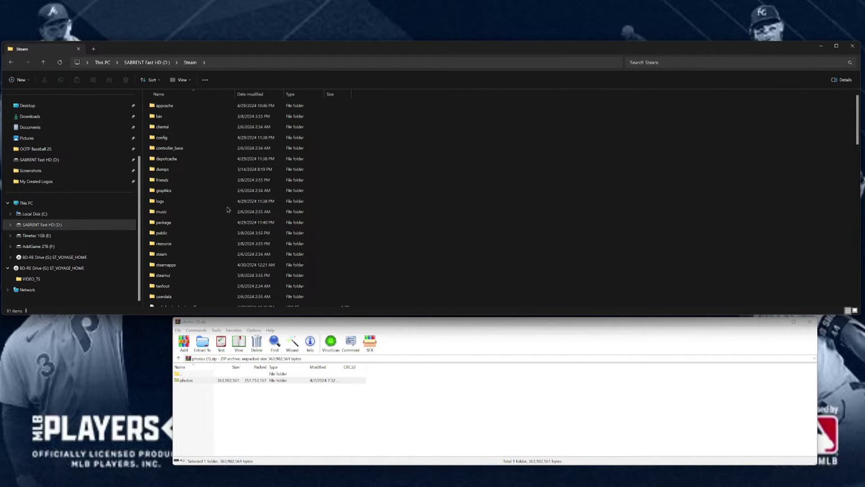
pyautogui.scroll(-3, 227, 210)
pyautogui.scroll(1, 228, 210)
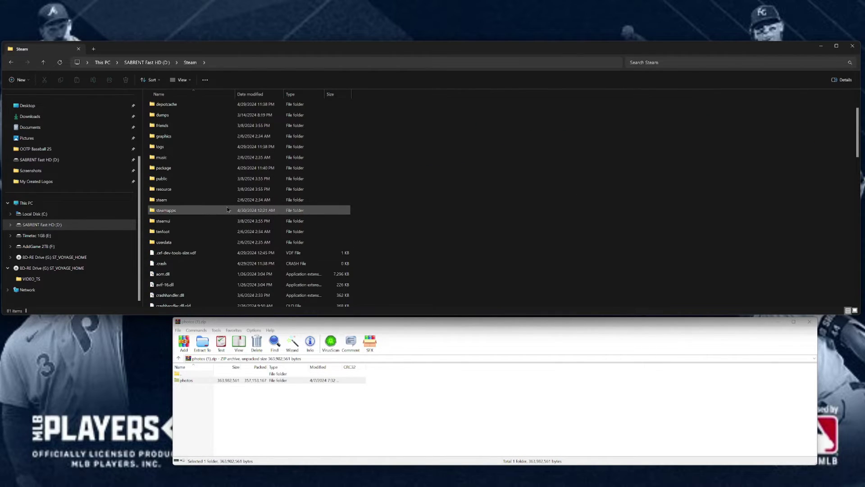
pyautogui.doubleClick(161, 211)
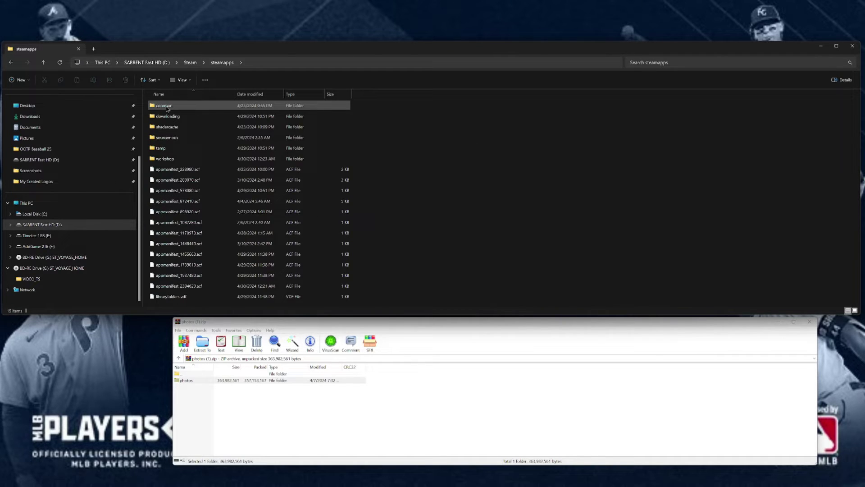
pyautogui.doubleClick(163, 106)
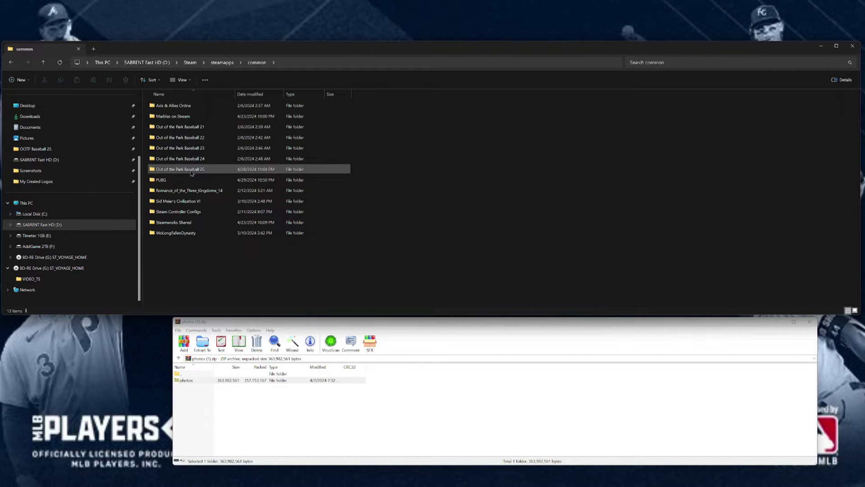
pyautogui.doubleClick(184, 171)
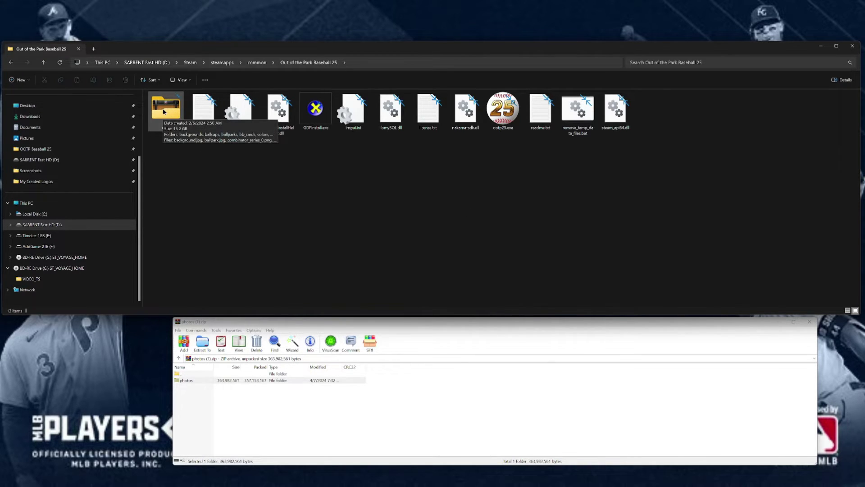
pyautogui.doubleClick(164, 111)
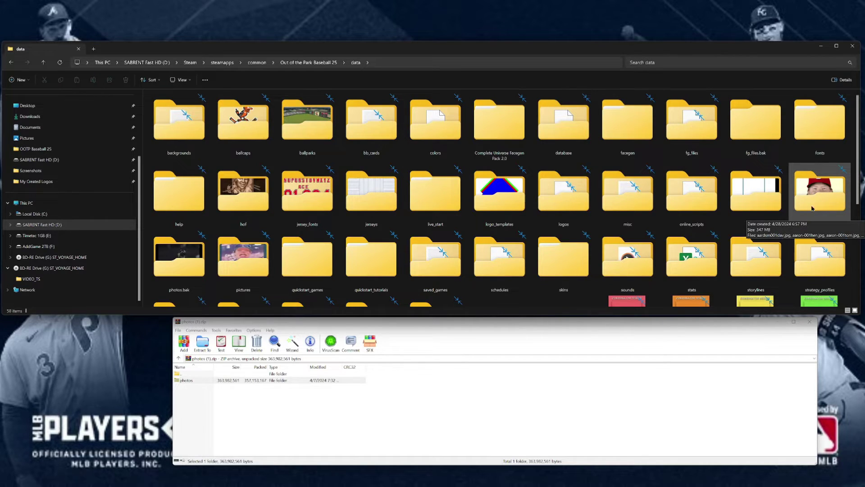
pyautogui.doubleClick(826, 197)
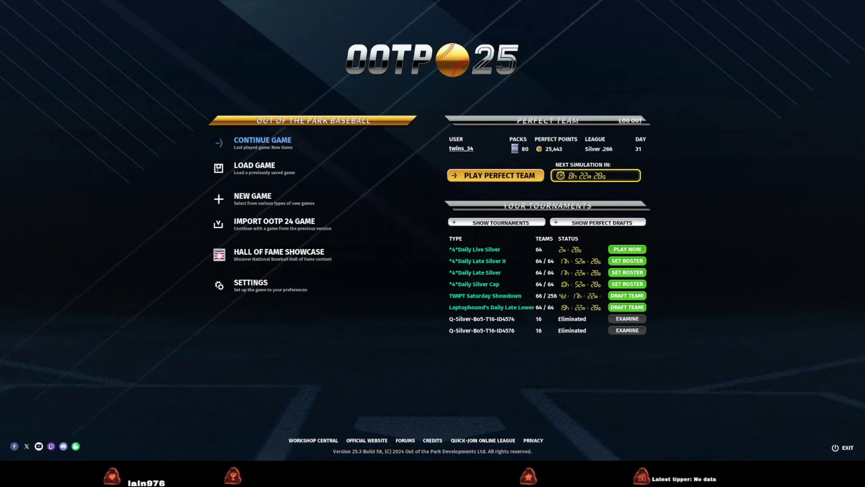
# - In OOTP Baseball 25, try to continue the last played game, declining the restore of its previous save
pyautogui.click(253, 143)
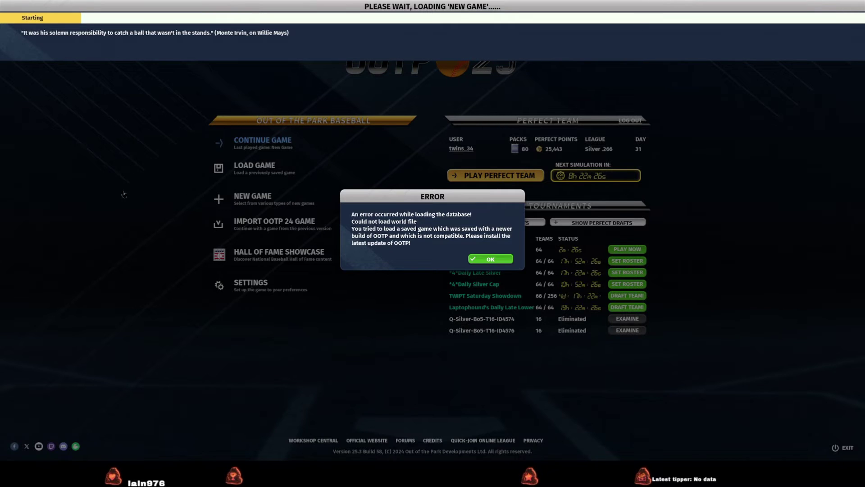
pyautogui.click(479, 260)
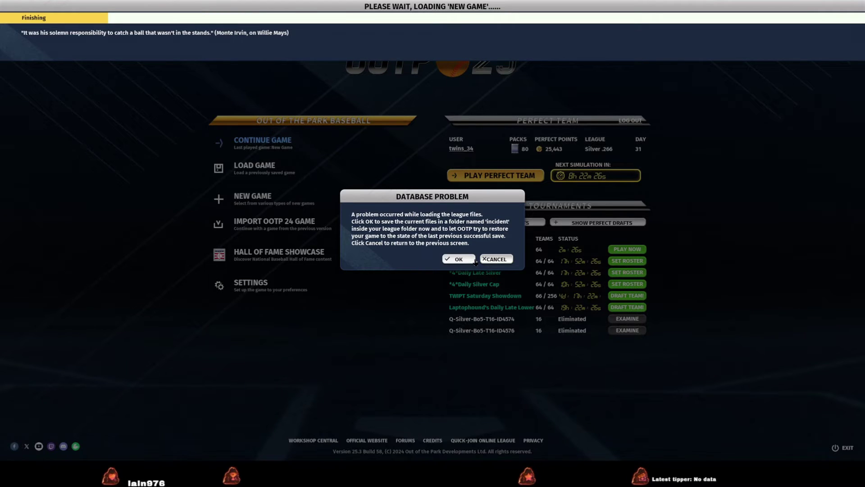
pyautogui.click(490, 261)
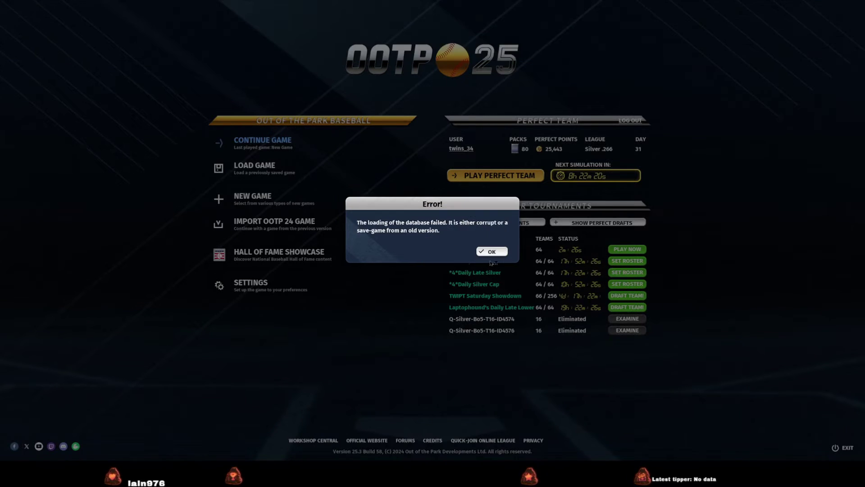
pyautogui.click(495, 252)
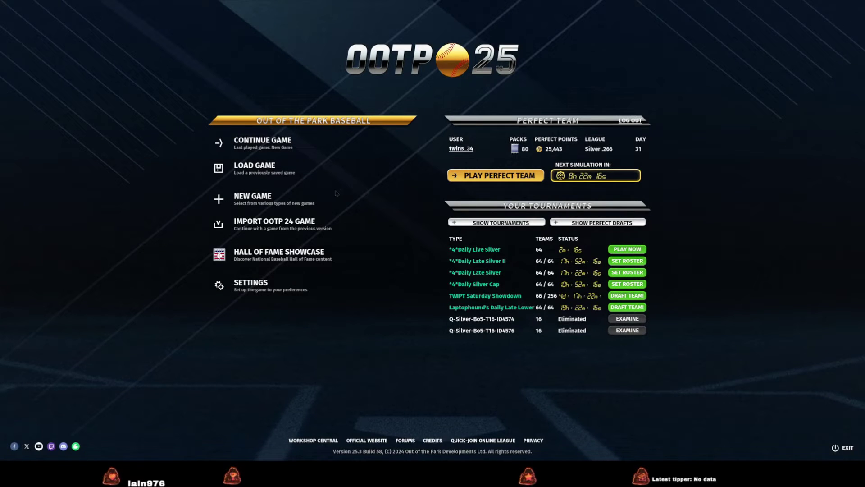
# - Load the saved game New Game 2
pyautogui.click(257, 170)
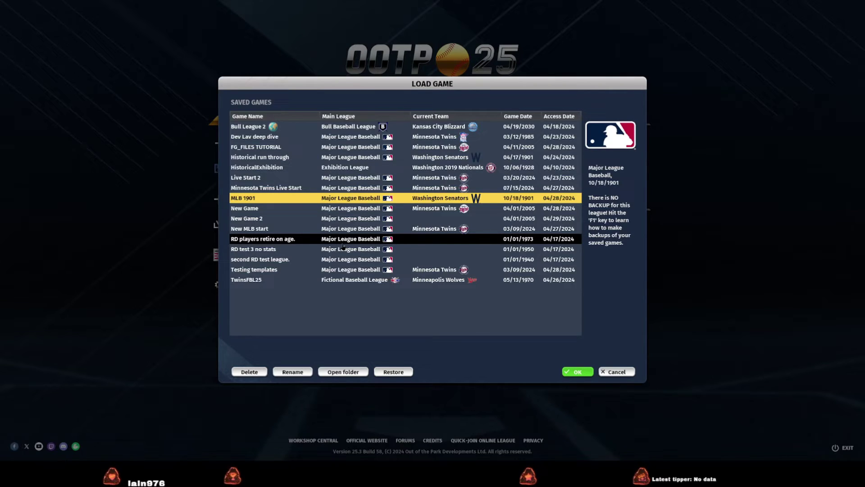
pyautogui.click(249, 219)
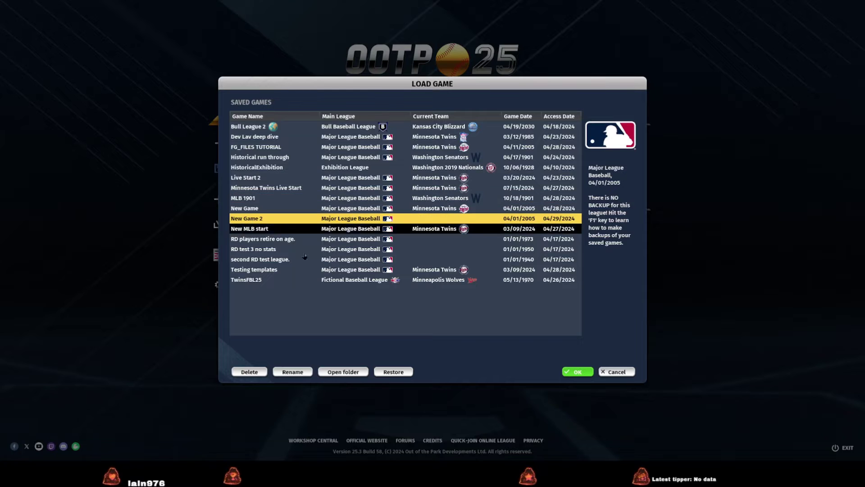
pyautogui.click(572, 373)
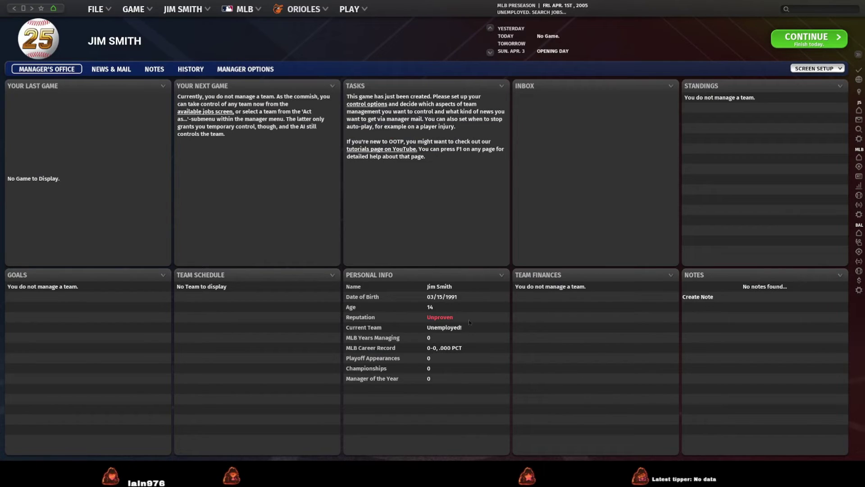
# - Open the FaceGen section of the game settings
pyautogui.click(301, 10)
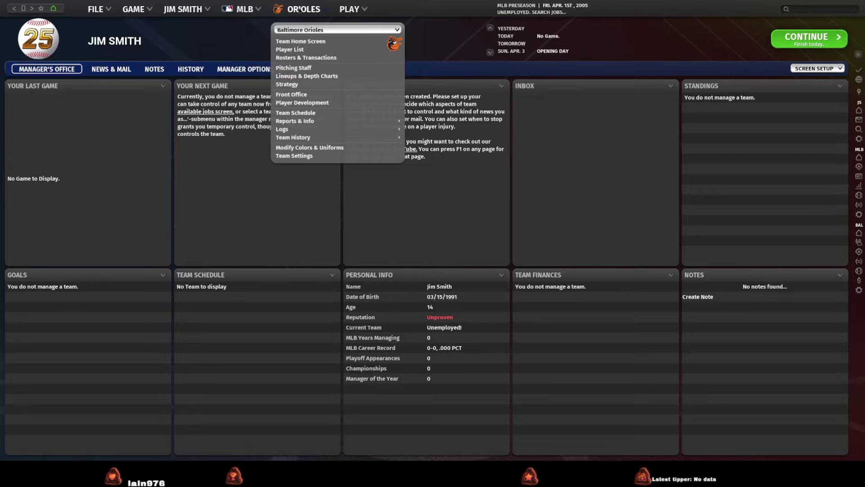
pyautogui.click(135, 9)
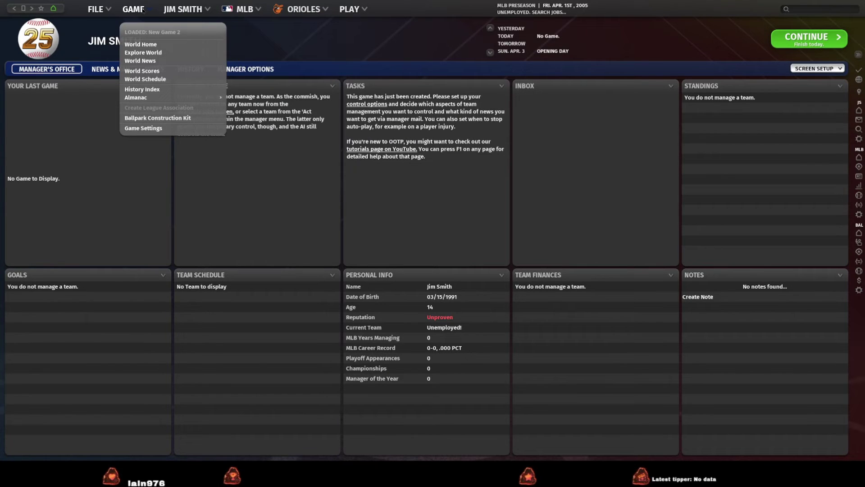
pyautogui.click(140, 128)
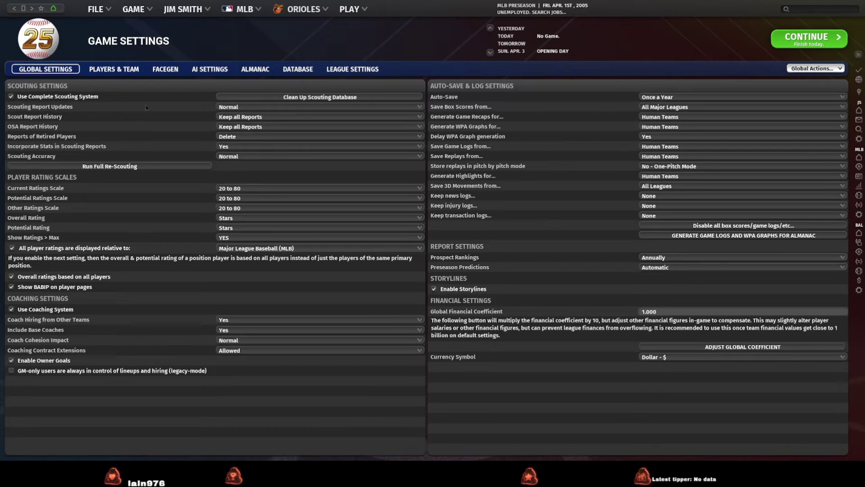
pyautogui.click(163, 69)
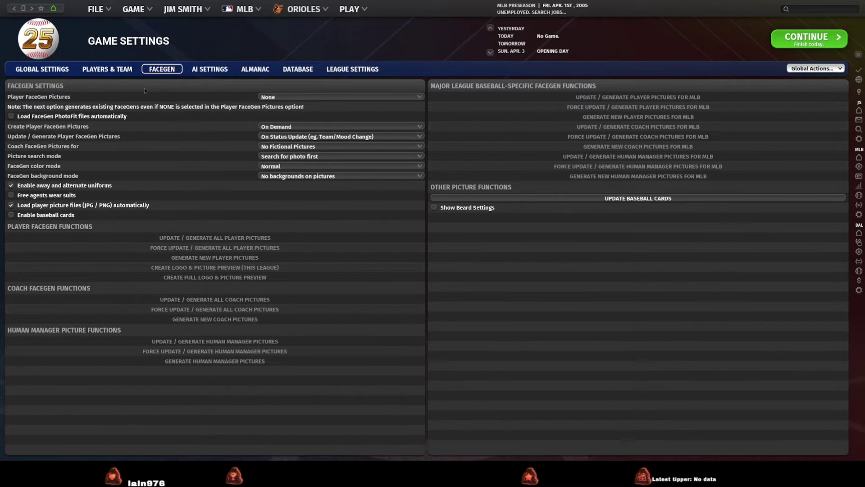
# - Set Player FaceGen Pictures to None, and switch Create Player FaceGen Pictures to Upon Player Creation and back to On Demand
pyautogui.click(323, 99)
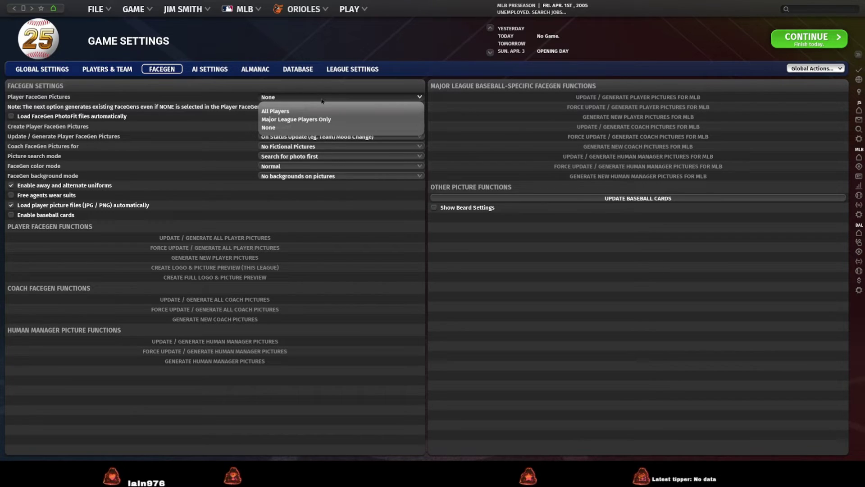
pyautogui.click(271, 128)
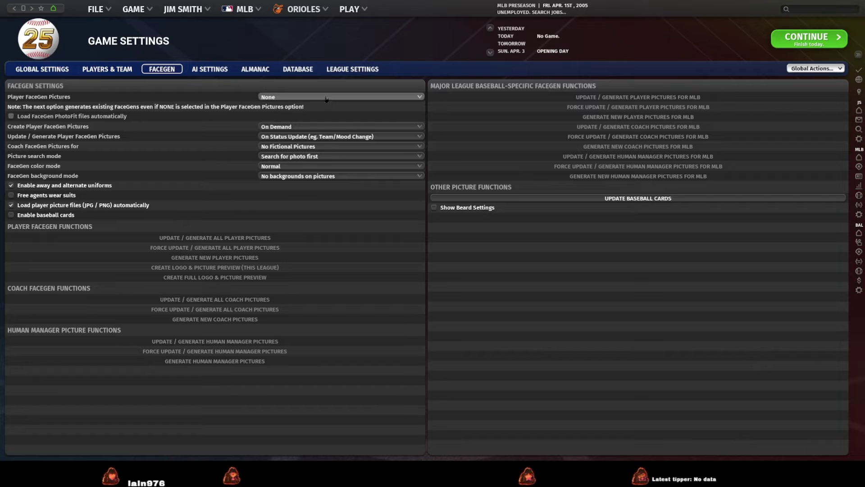
pyautogui.click(311, 126)
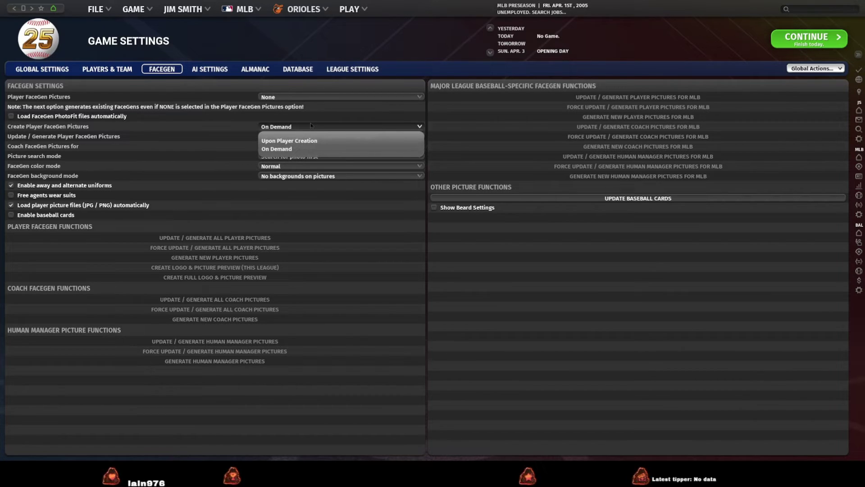
pyautogui.click(295, 140)
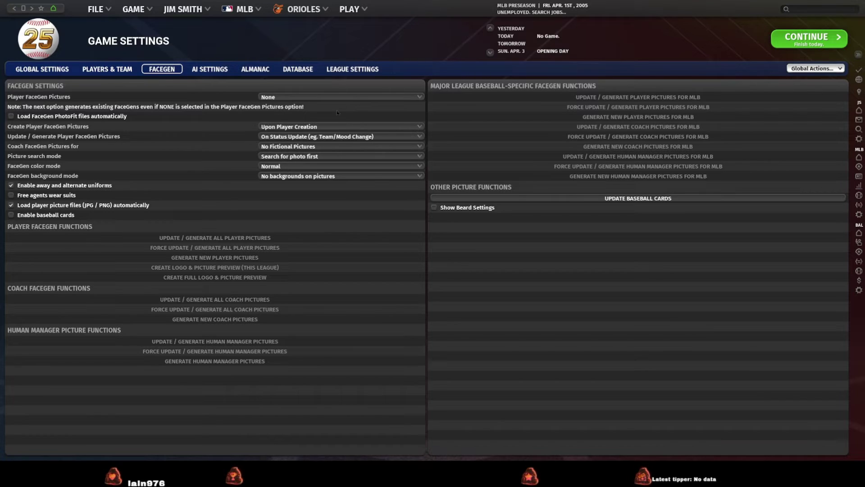
pyautogui.click(289, 132)
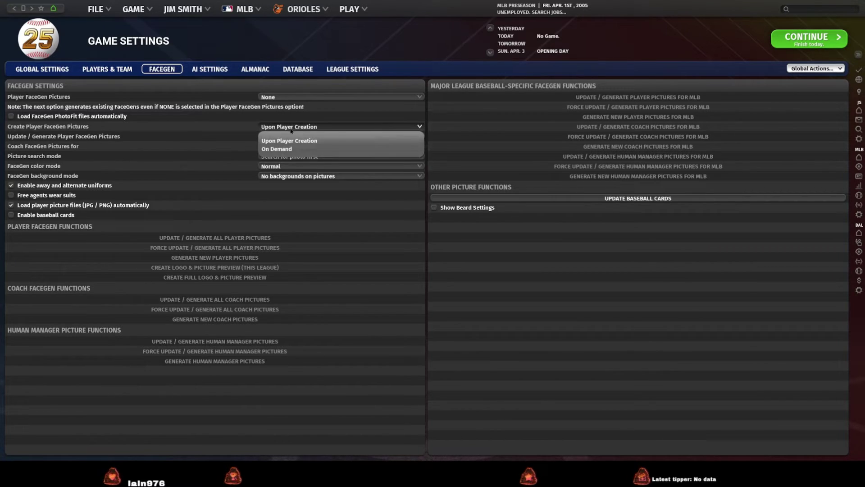
pyautogui.click(281, 150)
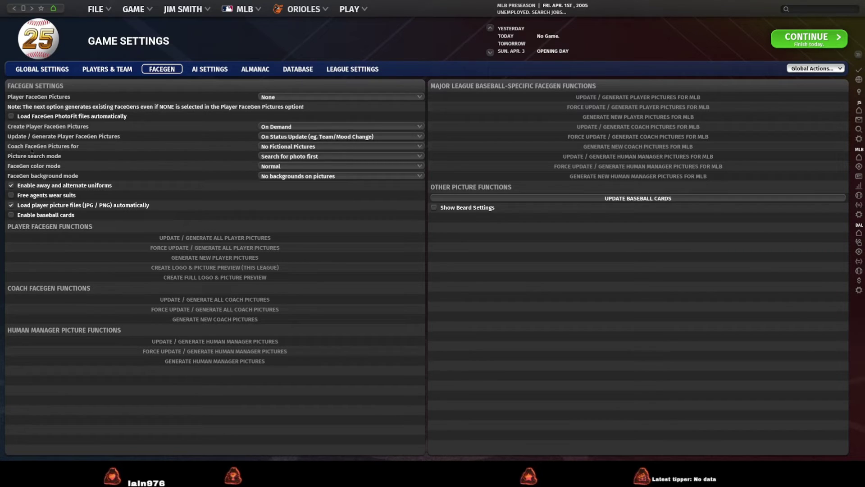
# - Switch coach FaceGen pictures to All Coaches/Scouts/Managers and back to No Fictional Pictures, and choose Search for photo first as picture search mode
pyautogui.click(284, 148)
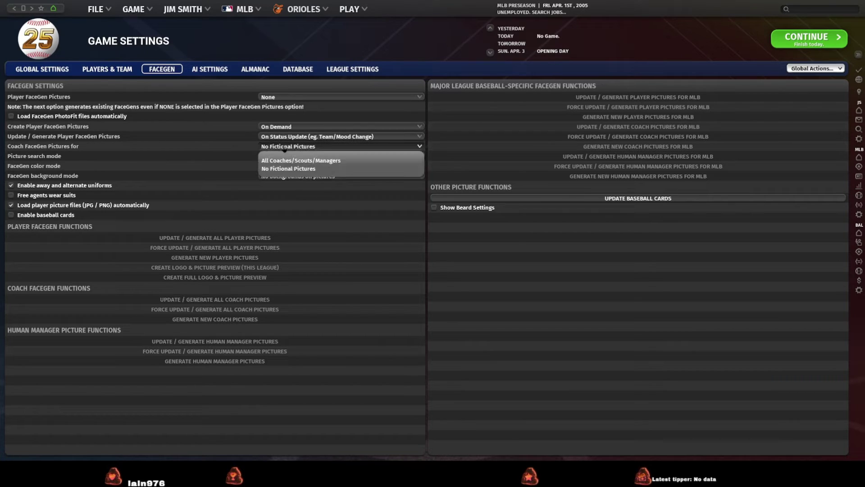
pyautogui.click(337, 162)
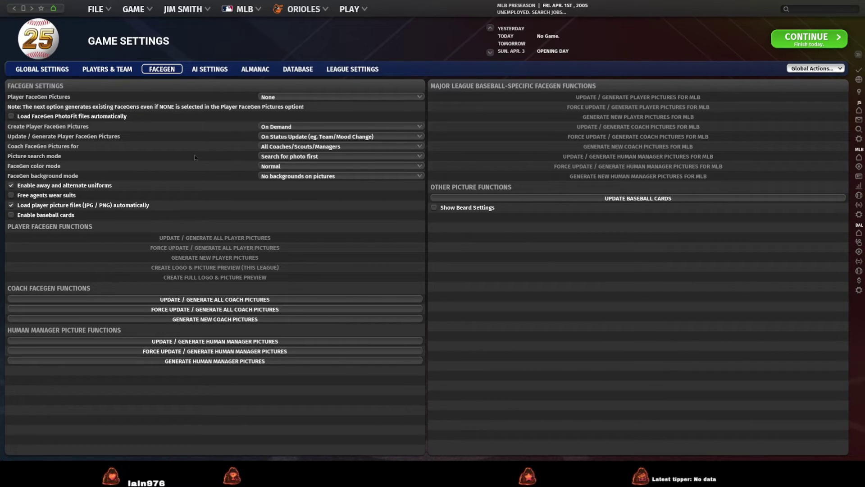
pyautogui.click(322, 147)
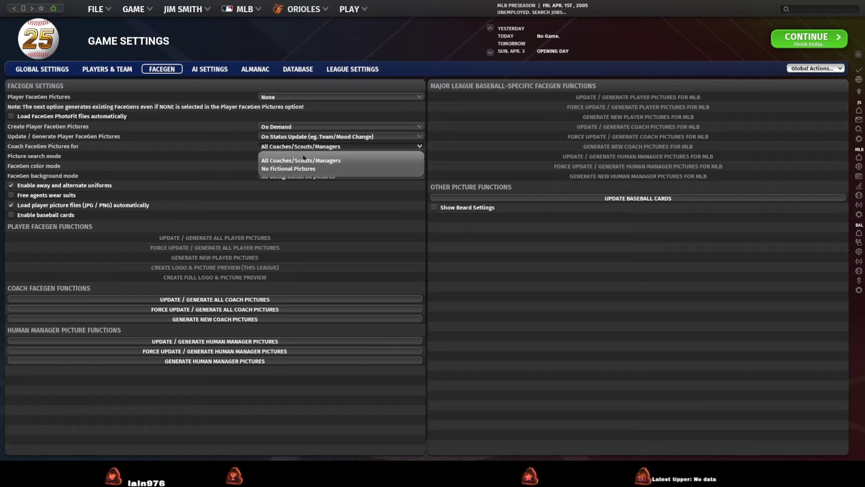
pyautogui.click(282, 170)
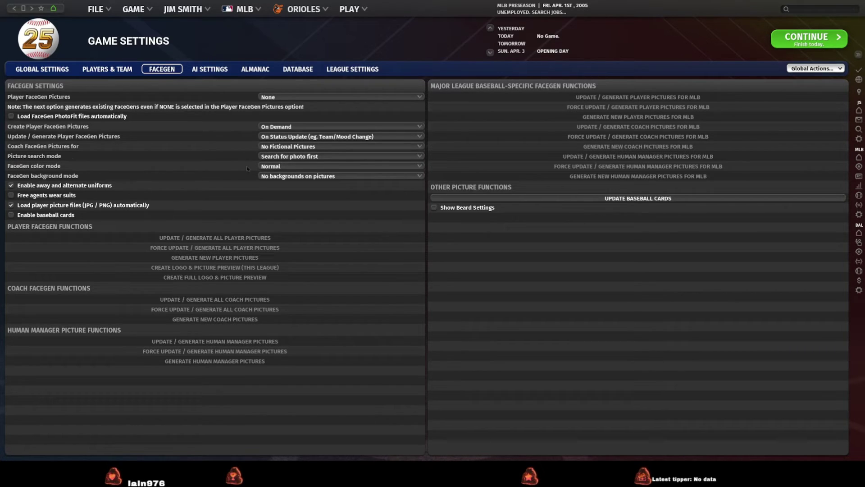
pyautogui.click(381, 157)
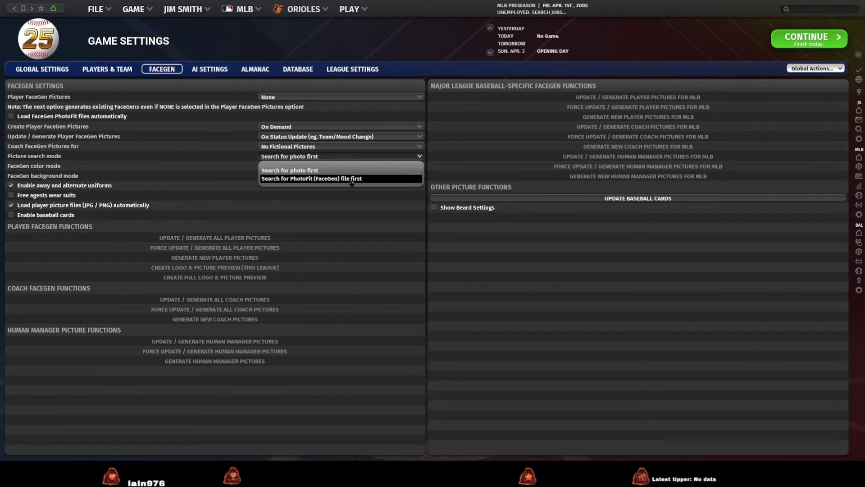
pyautogui.click(309, 171)
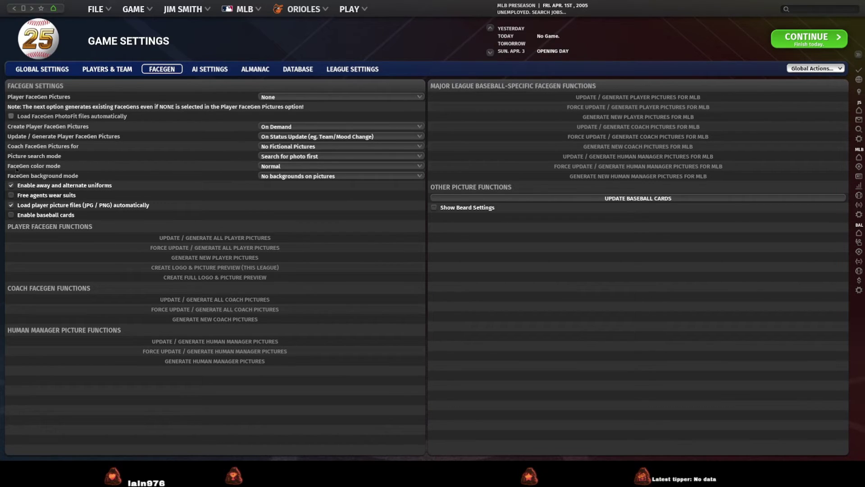
# - Choose Normal as the FaceGen color mode and enable suits for free agents
pyautogui.click(297, 166)
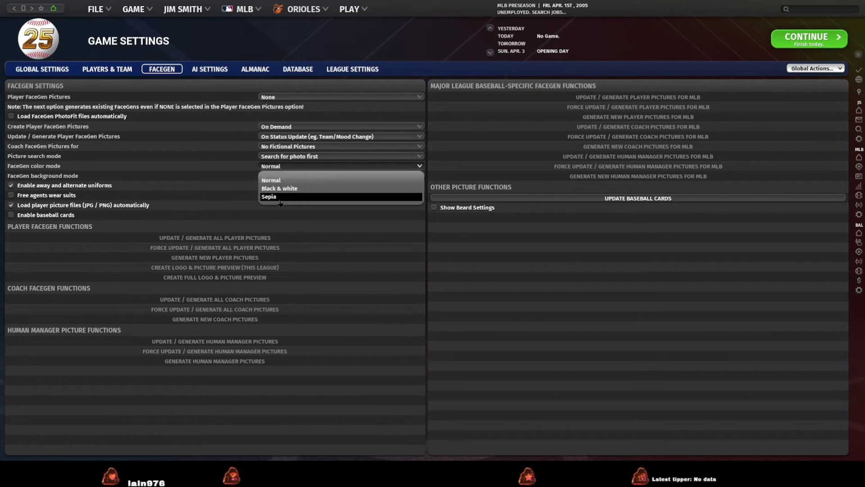
pyautogui.click(266, 180)
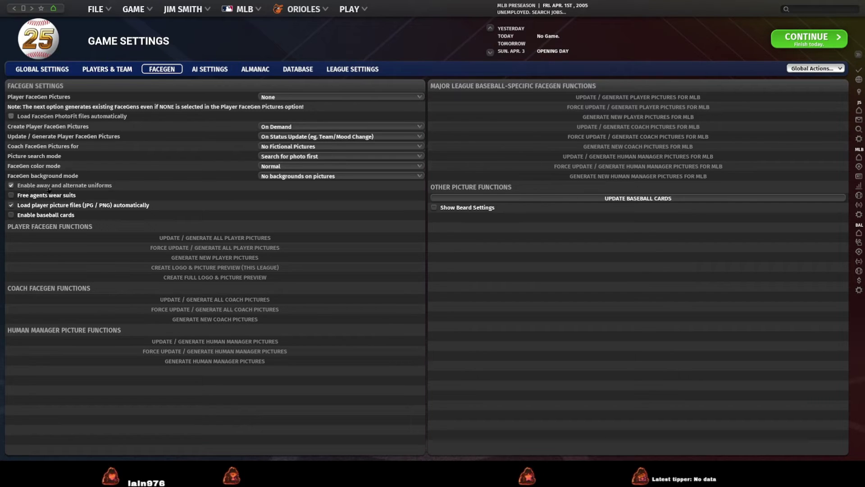
pyautogui.click(60, 197)
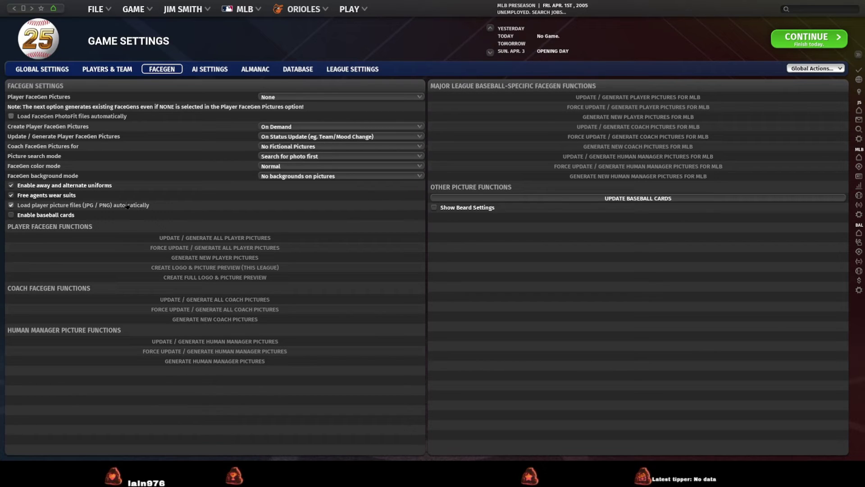
# - Open the player profile of the first pitcher on the Baltimore Orioles pitching staff
pyautogui.click(297, 11)
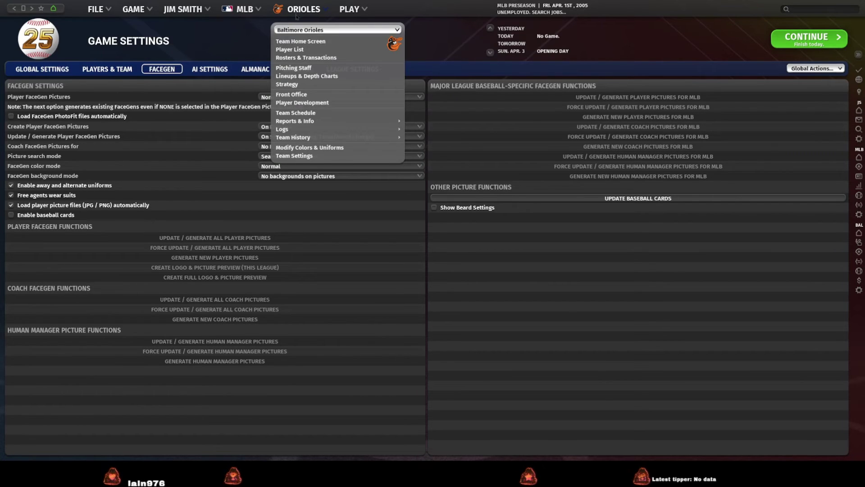
pyautogui.click(294, 67)
pyautogui.click(93, 112)
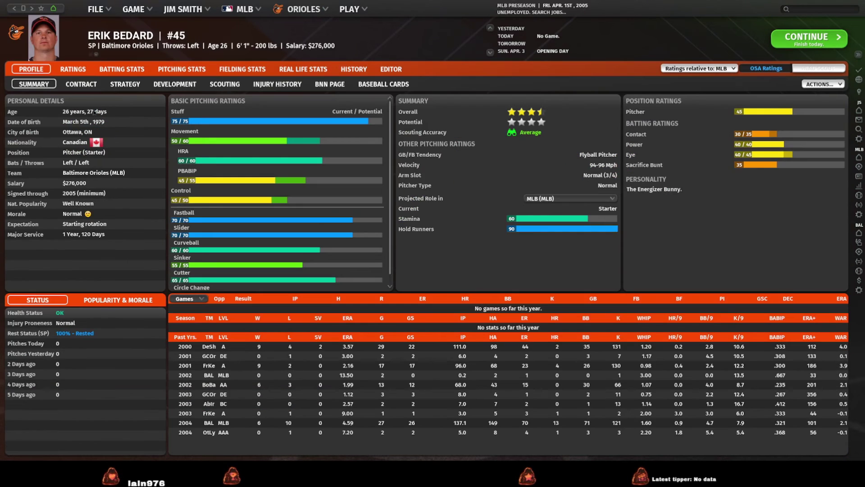
# - Go through the profiles of the remaining Orioles pitchers one by one to check their player photos
pyautogui.click(96, 55)
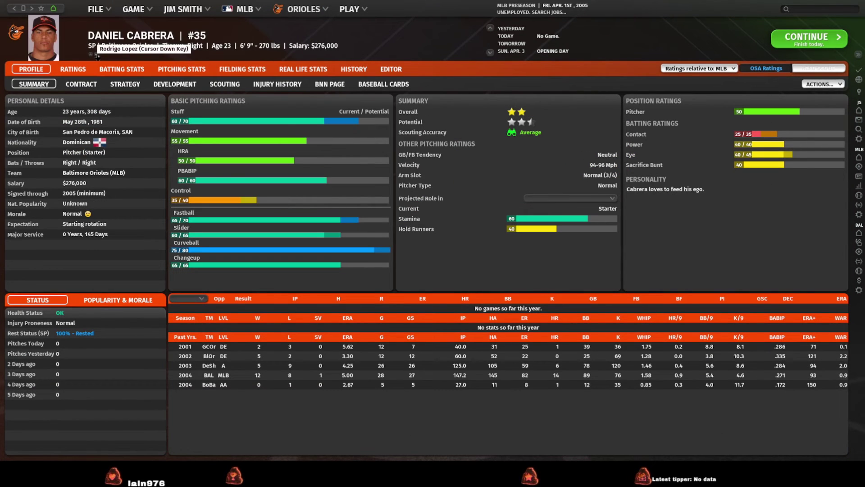
pyautogui.click(96, 55)
pyautogui.click(96, 54)
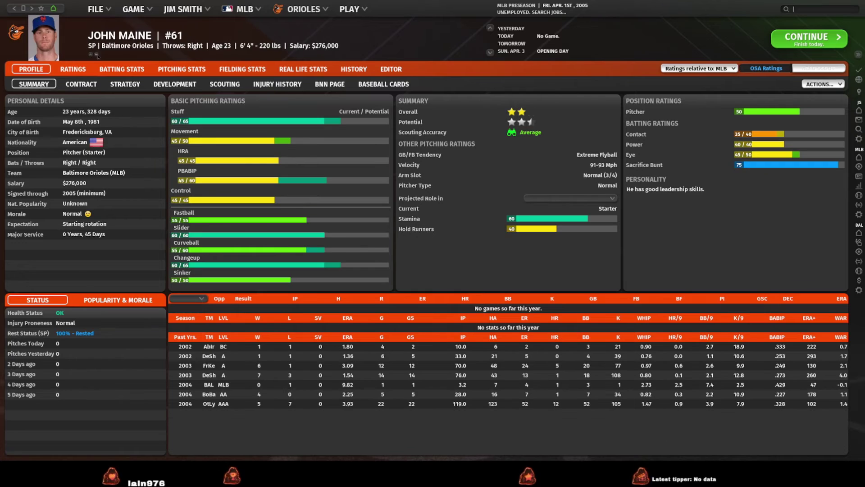
pyautogui.click(97, 55)
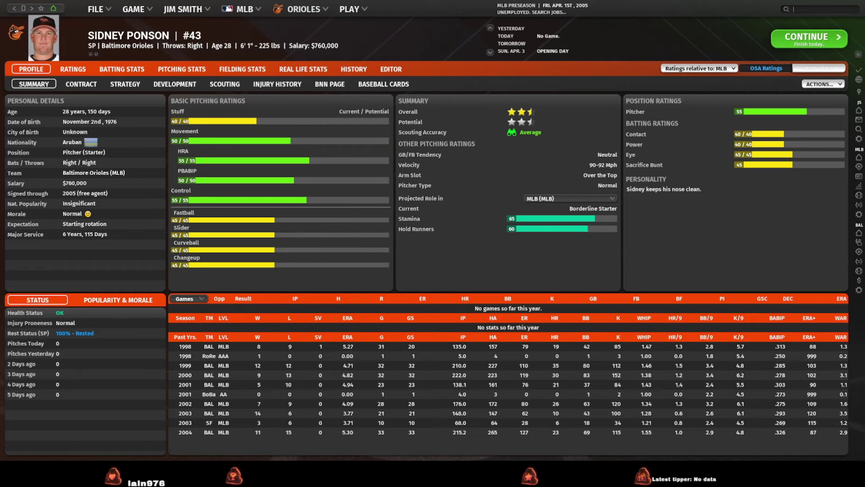
pyautogui.click(96, 55)
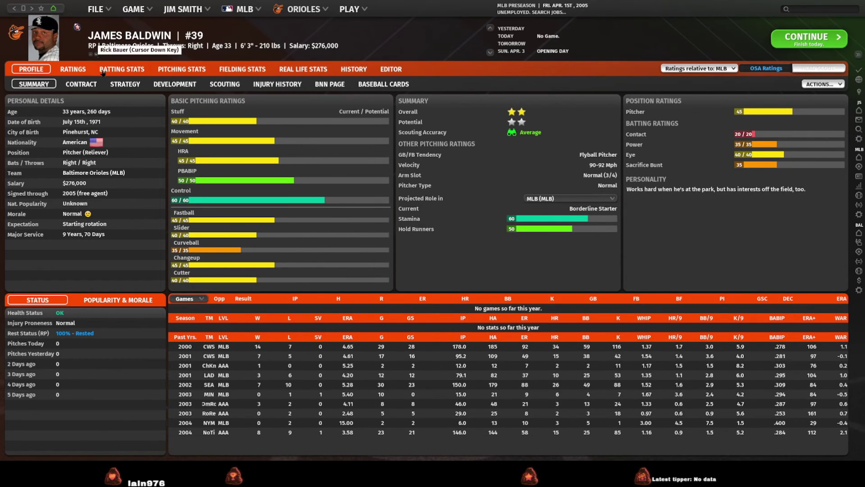
pyautogui.press('Down')
pyautogui.click(97, 56)
pyautogui.click(97, 57)
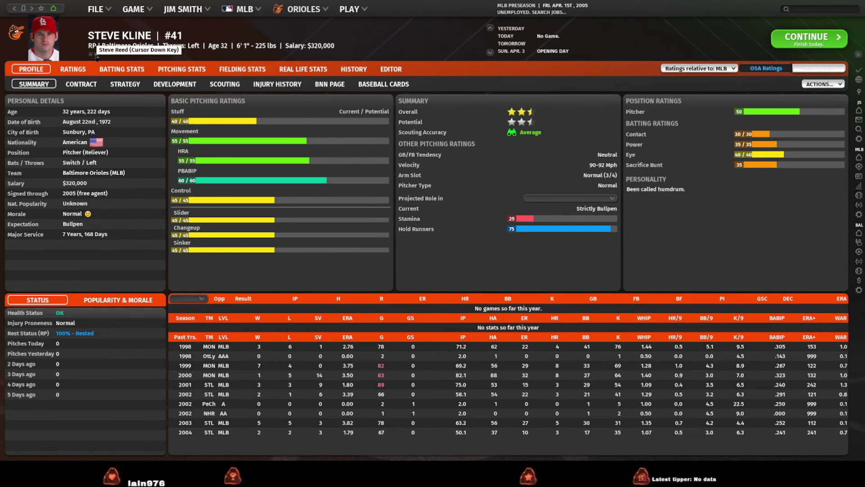
pyautogui.click(97, 56)
pyautogui.click(97, 57)
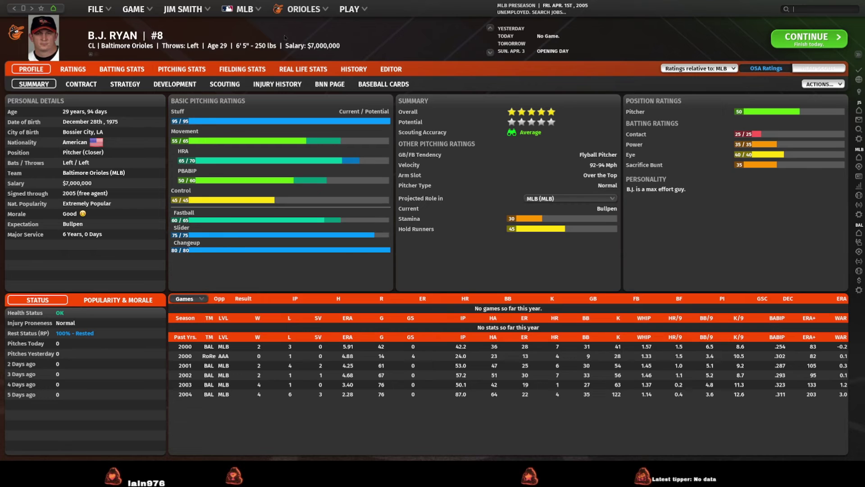
# - Switch to the Atlanta Braves and open the profile of the first pitcher on their pitching staff
pyautogui.click(303, 9)
pyautogui.click(306, 29)
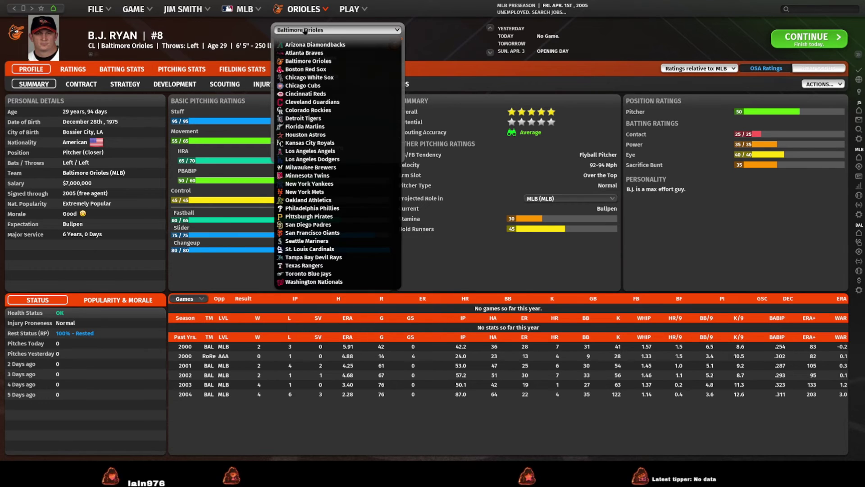
pyautogui.click(297, 54)
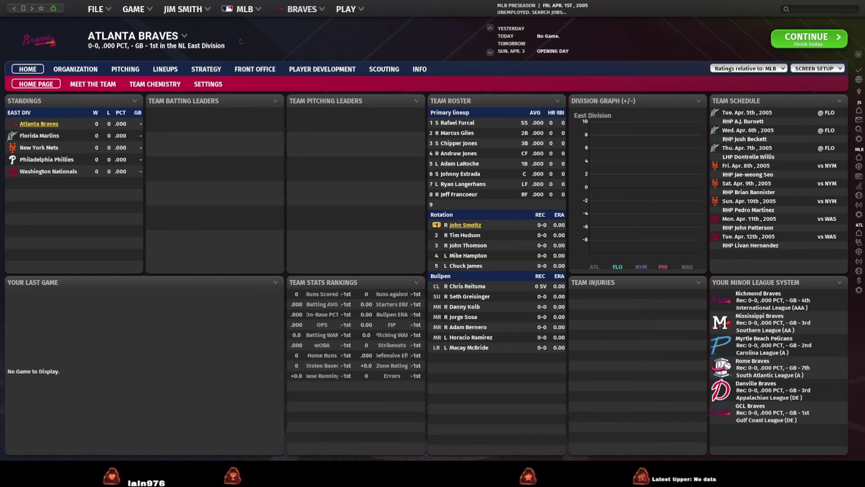
pyautogui.click(113, 71)
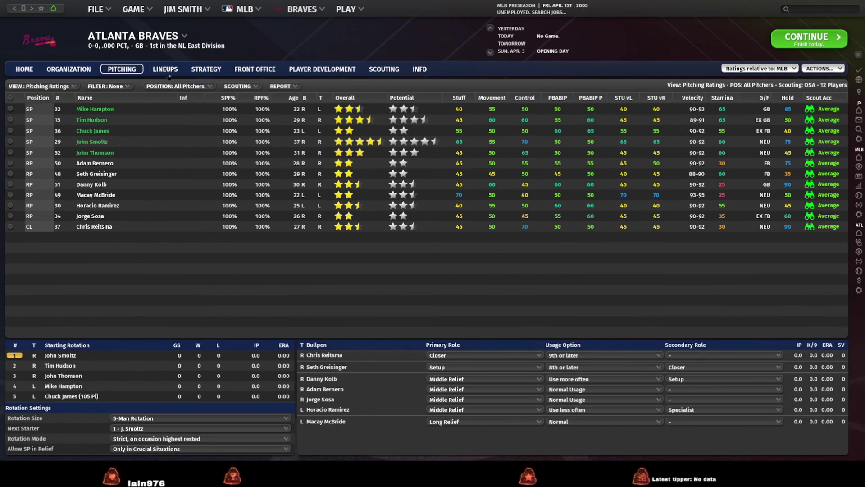
pyautogui.click(81, 110)
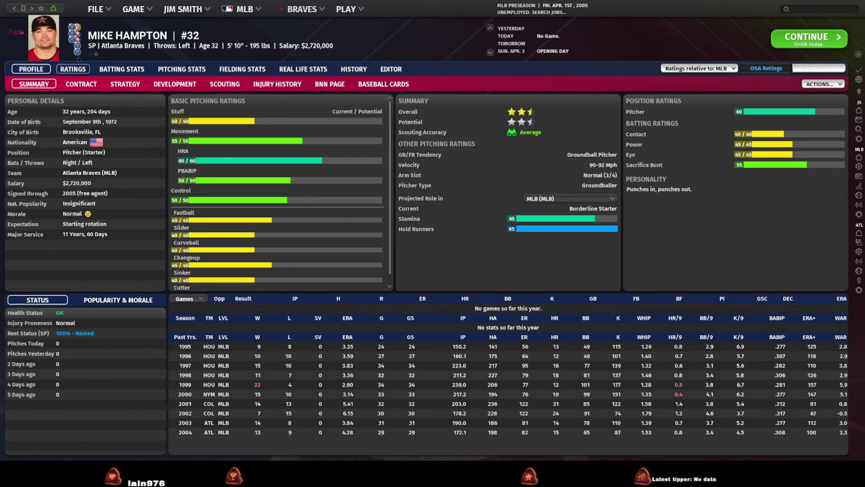
# - Go through the profiles of the other Braves pitchers one by one to examine their player photos
pyautogui.click(96, 55)
pyautogui.click(96, 54)
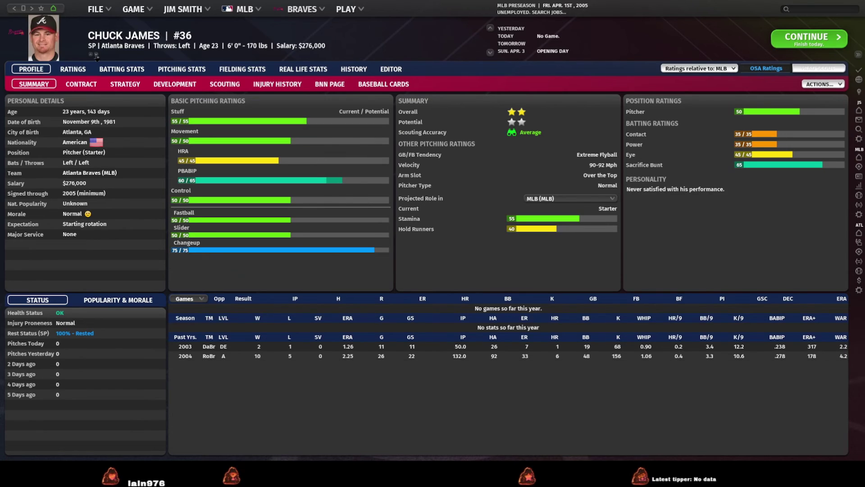
pyautogui.click(96, 54)
pyautogui.click(96, 55)
pyautogui.click(96, 55)
pyautogui.click(96, 55)
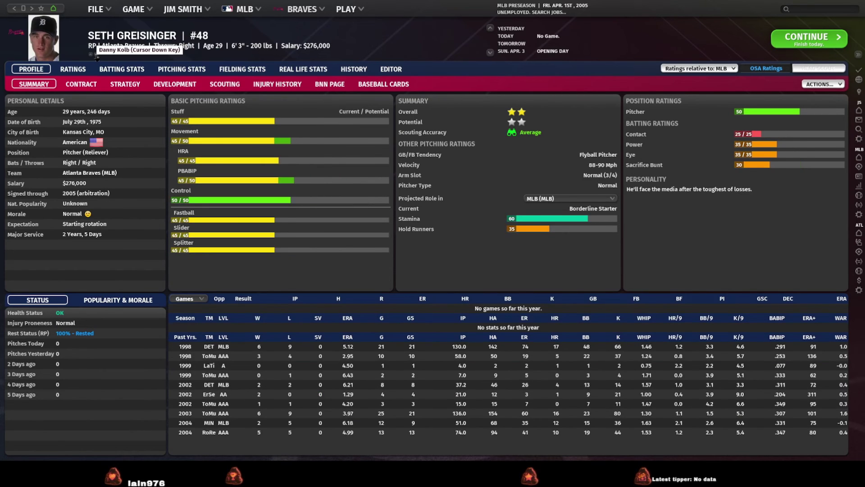
pyautogui.click(96, 55)
pyautogui.click(96, 55)
pyautogui.click(96, 55)
pyautogui.click(96, 55)
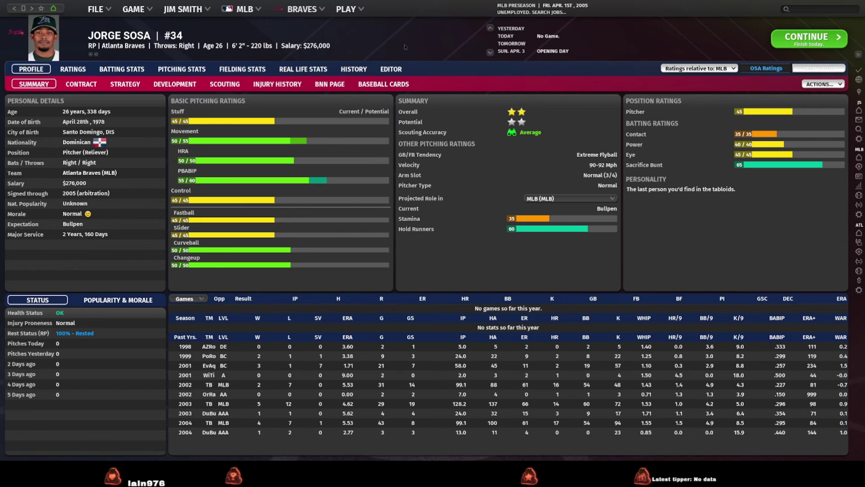
# - Return to the FaceGen section of the game settings to review the picture options
pyautogui.click(135, 9)
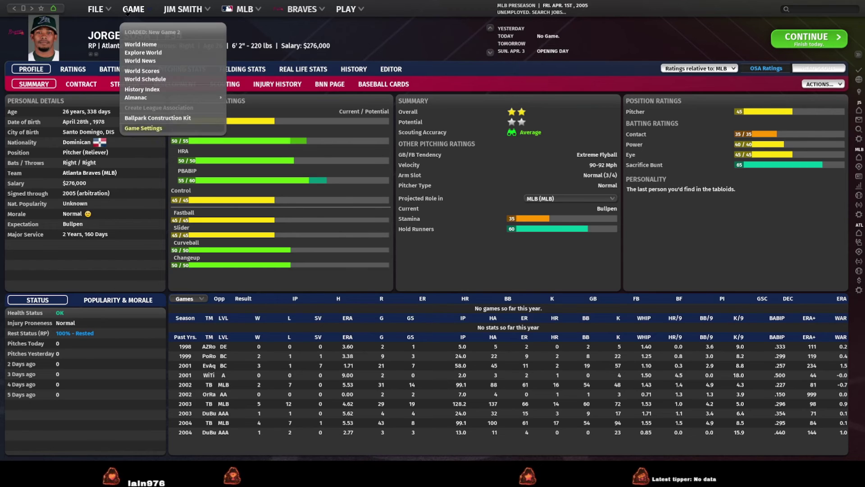
pyautogui.click(150, 127)
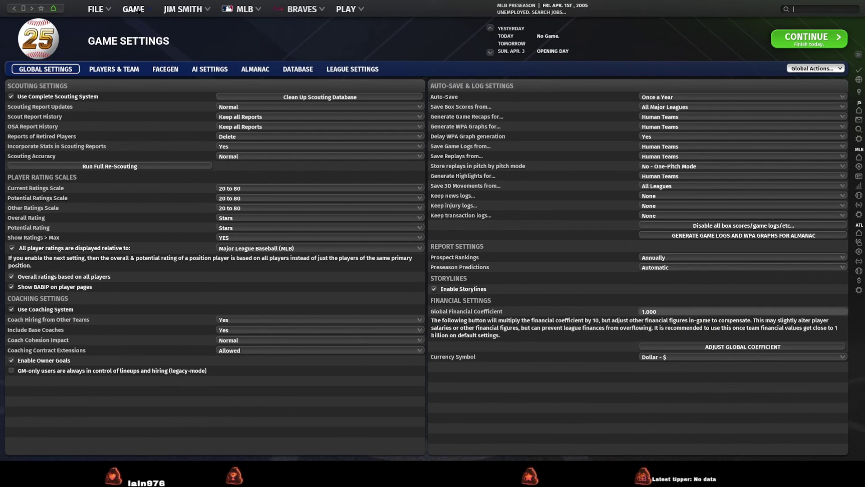
pyautogui.click(164, 69)
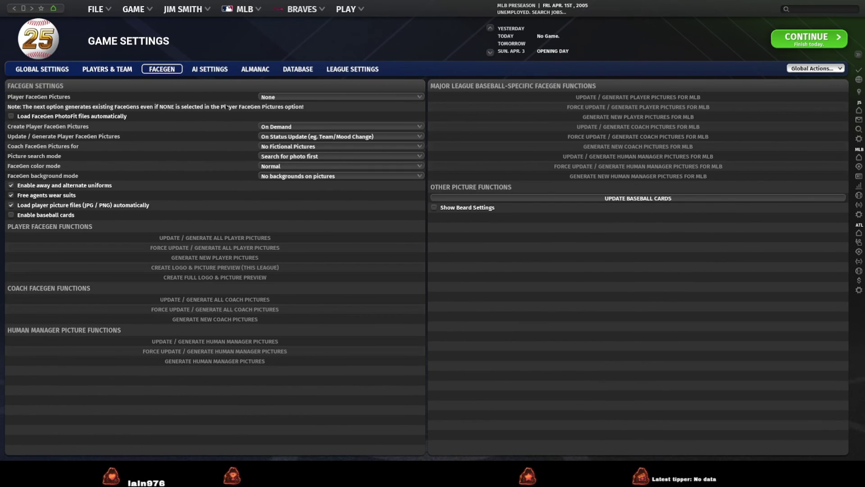